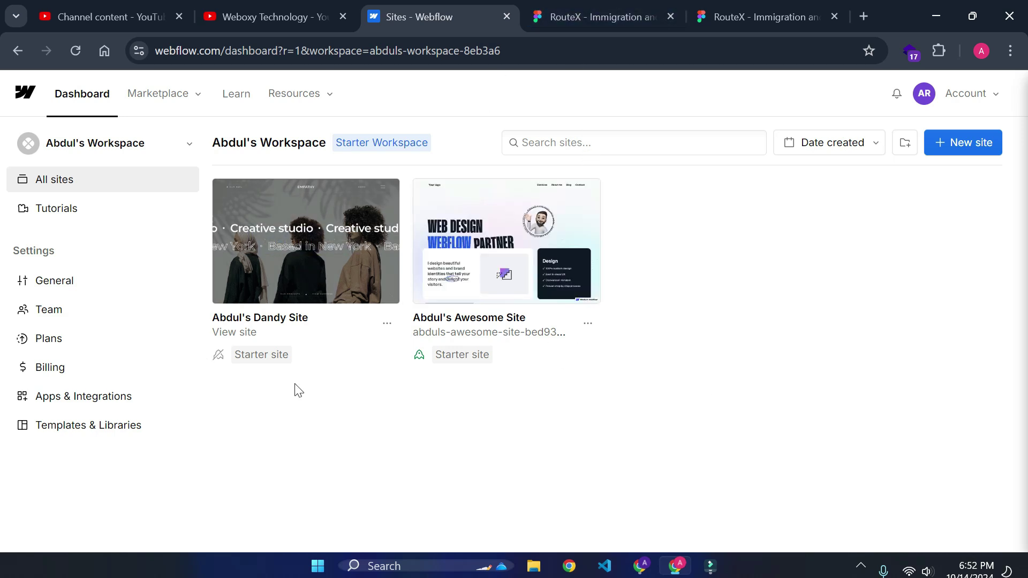
# Step: Examine the hero section of the RouteX immigration website prototype in Figma and return to the Webflow dashboard
pyautogui.click(752, 4)
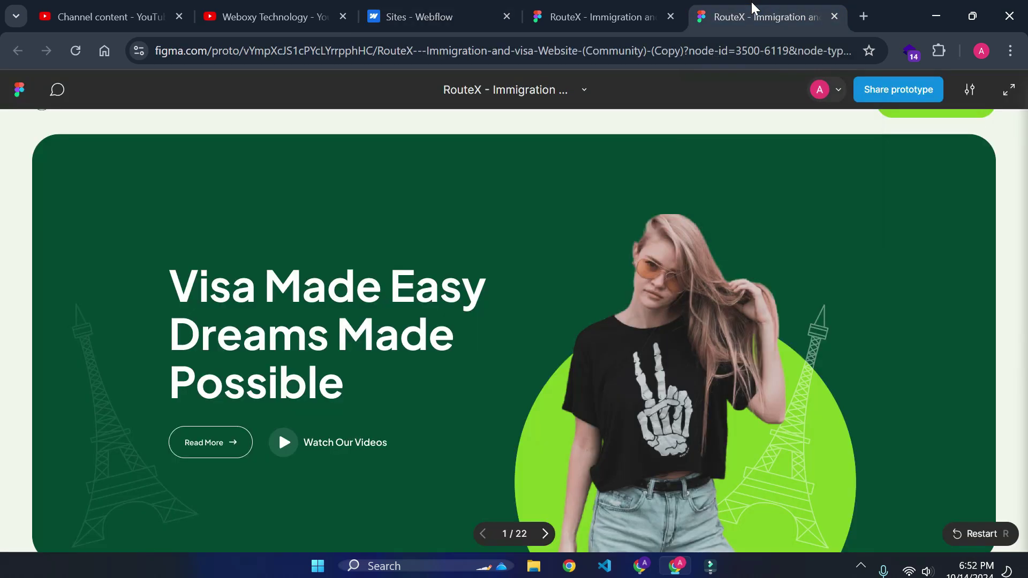
pyautogui.scroll(-5, 567, 353)
pyautogui.scroll(5, 568, 355)
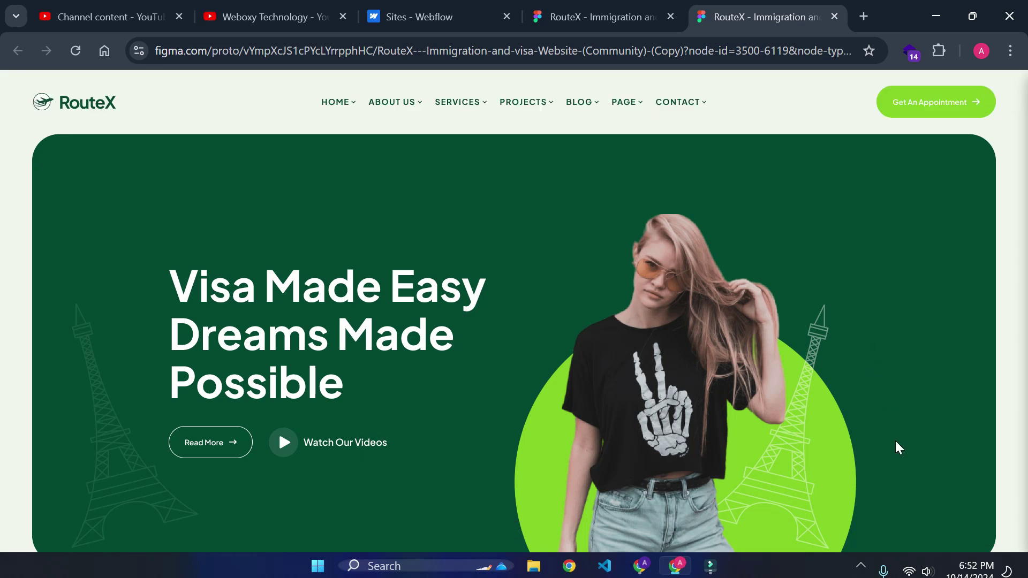
pyautogui.scroll(-5, 601, 445)
pyautogui.scroll(5, 600, 441)
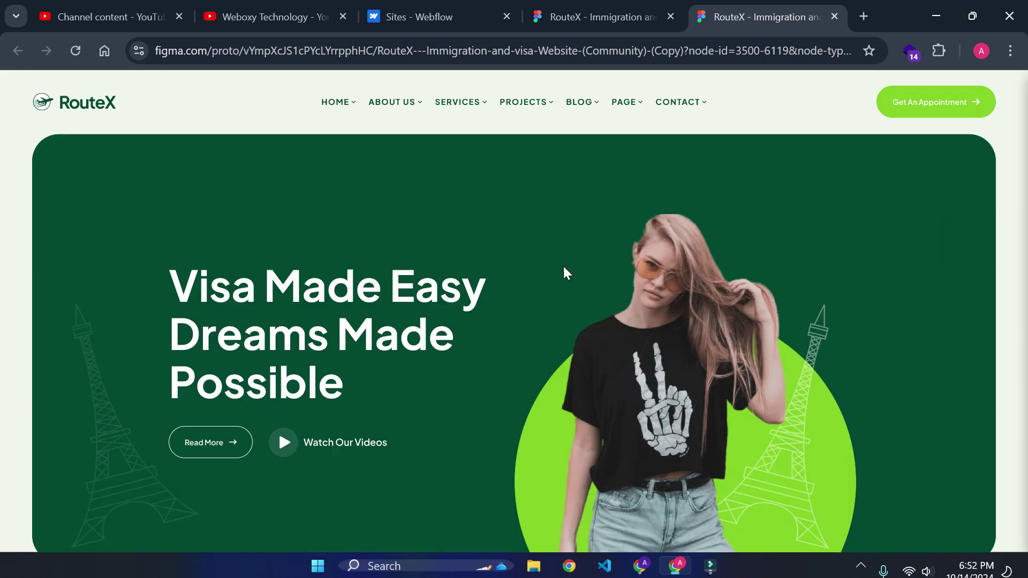
pyautogui.click(436, 7)
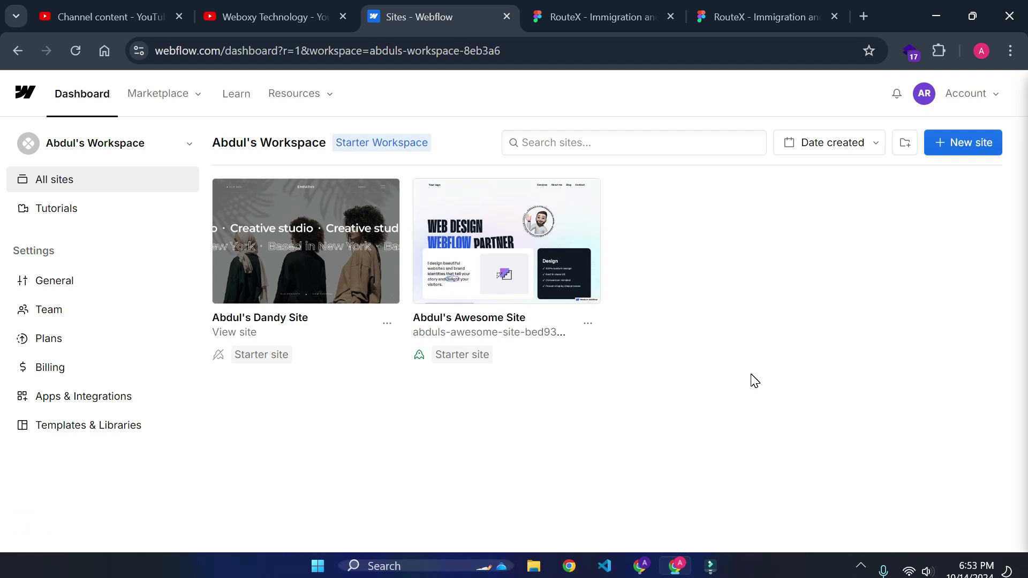
pyautogui.click(788, 10)
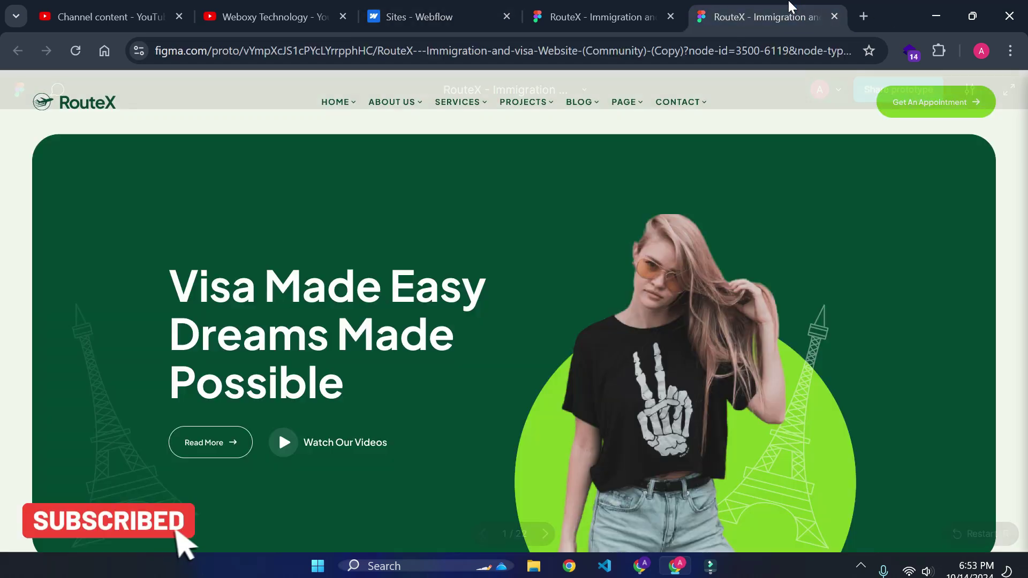
pyautogui.click(419, 7)
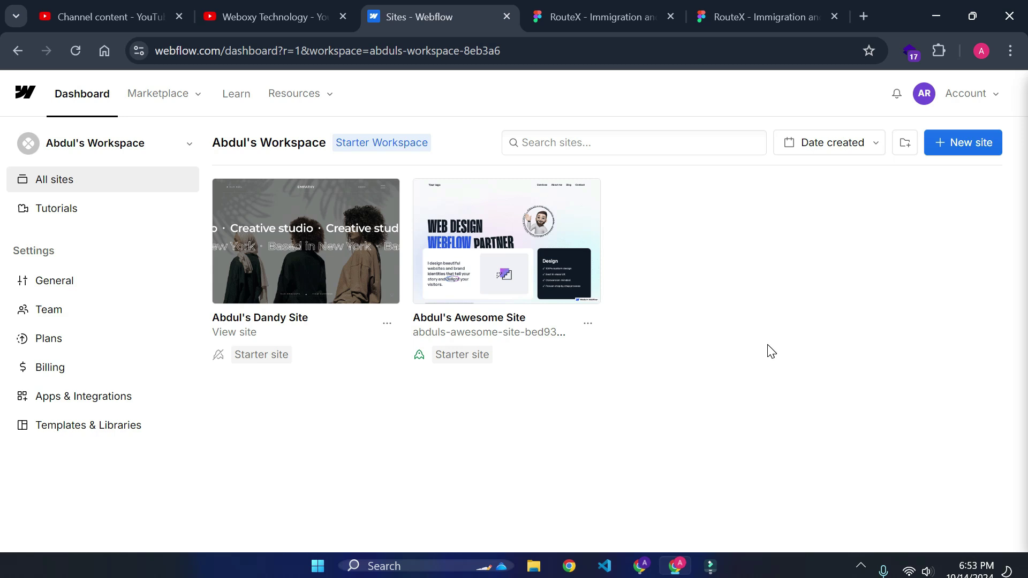
# Step: Open the Dandy Site in the Webflow designer and clear the existing elements from the Home page body
pyautogui.moveTo(264, 252)
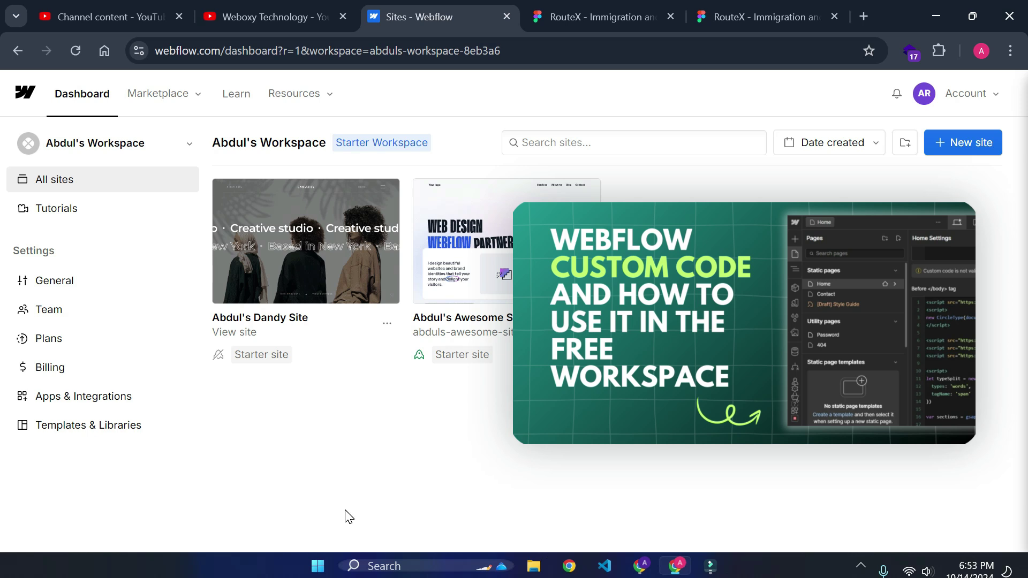
pyautogui.click(307, 240)
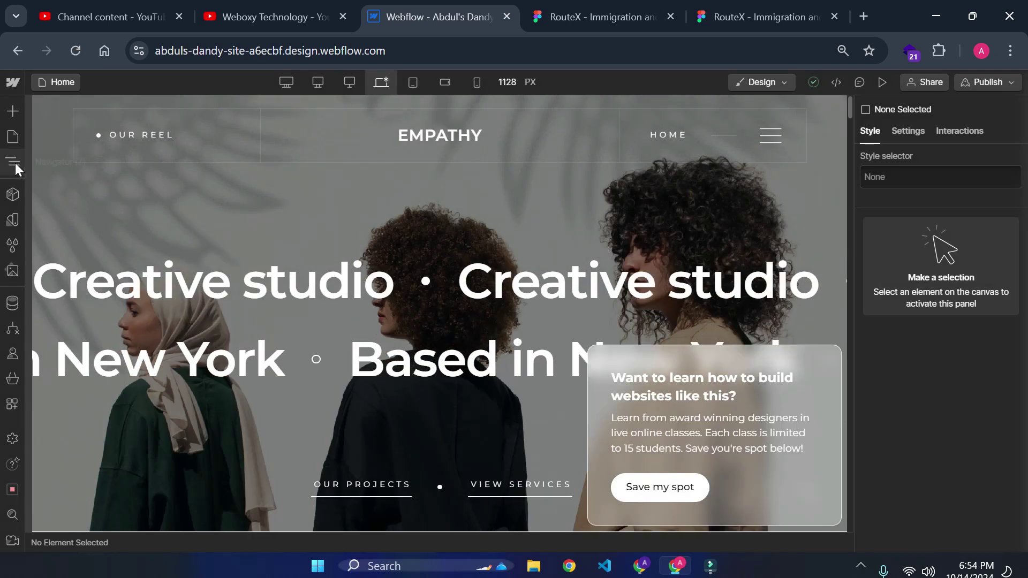
pyautogui.click(14, 161)
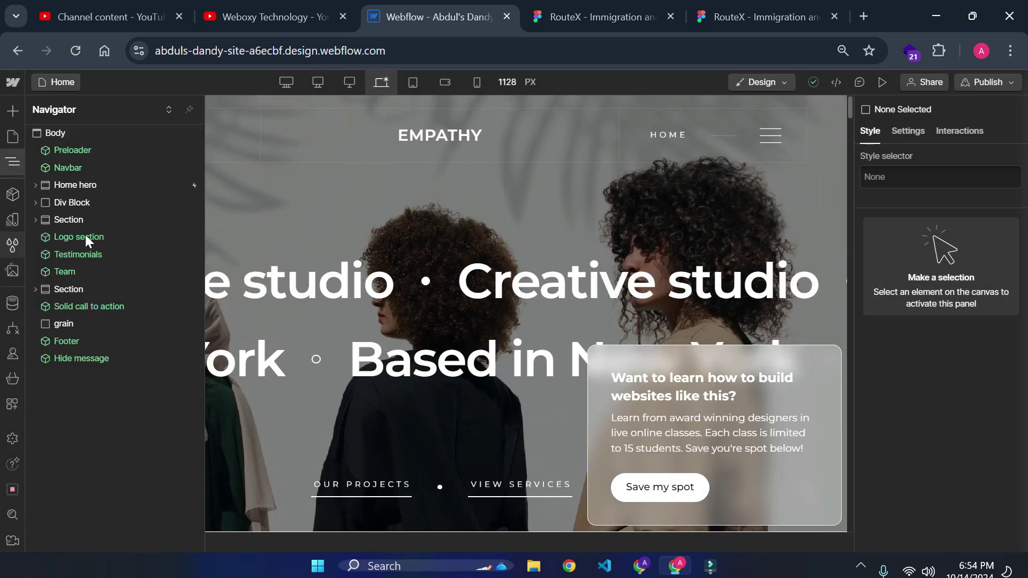
pyautogui.click(68, 153)
pyautogui.press('Delete')
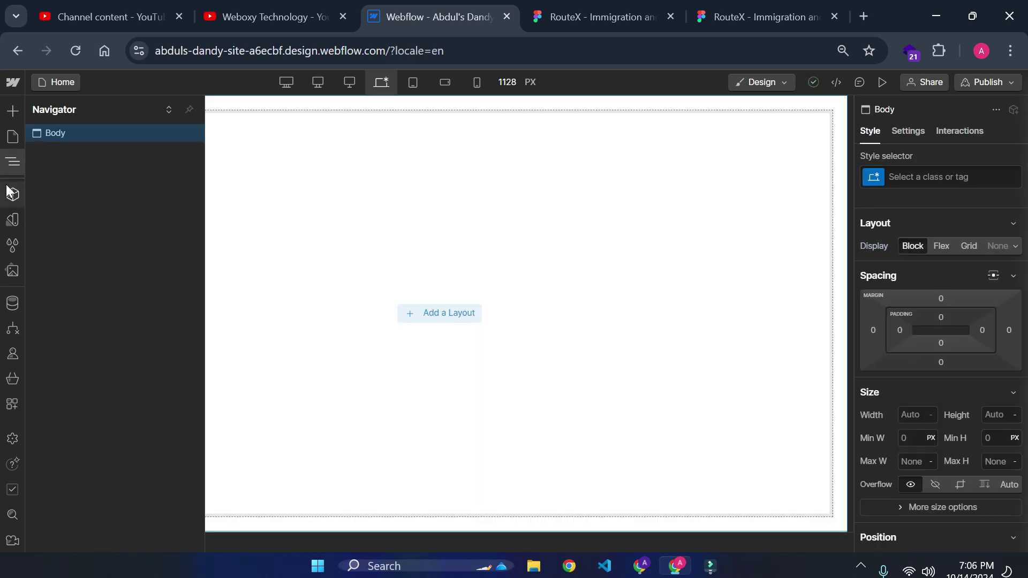
pyautogui.click(11, 193)
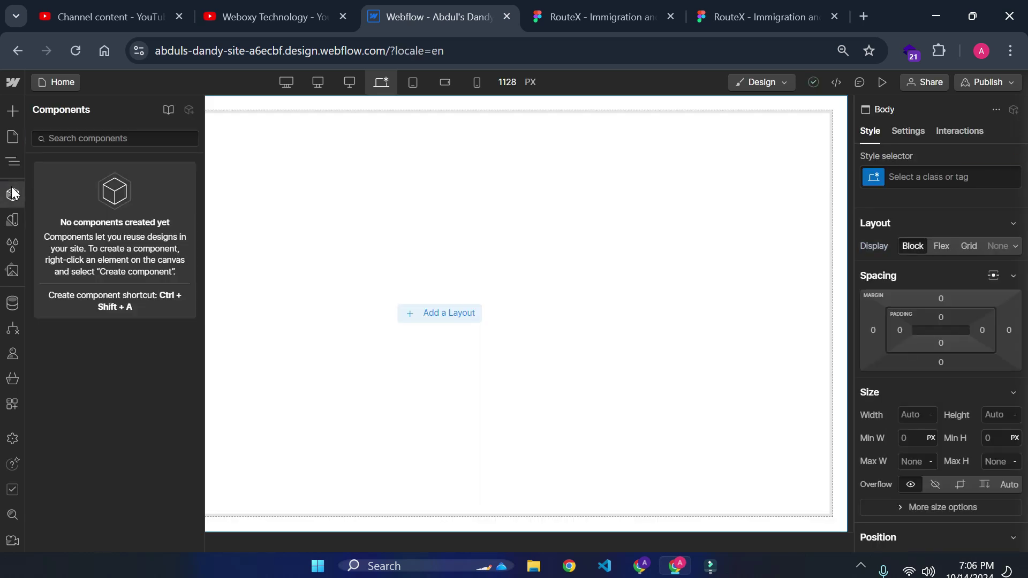
pyautogui.click(12, 244)
pyautogui.click(17, 223)
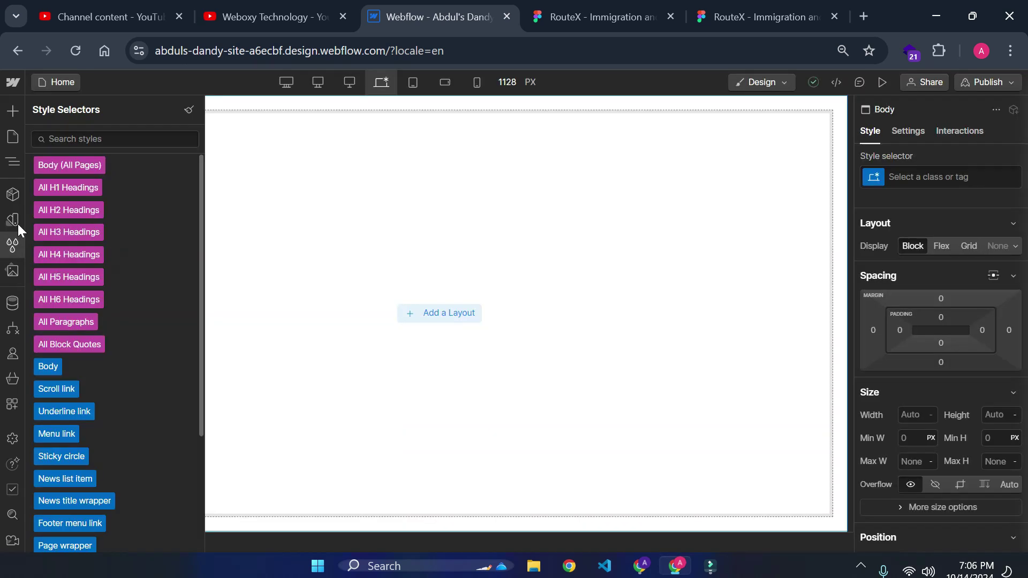
pyautogui.click(13, 162)
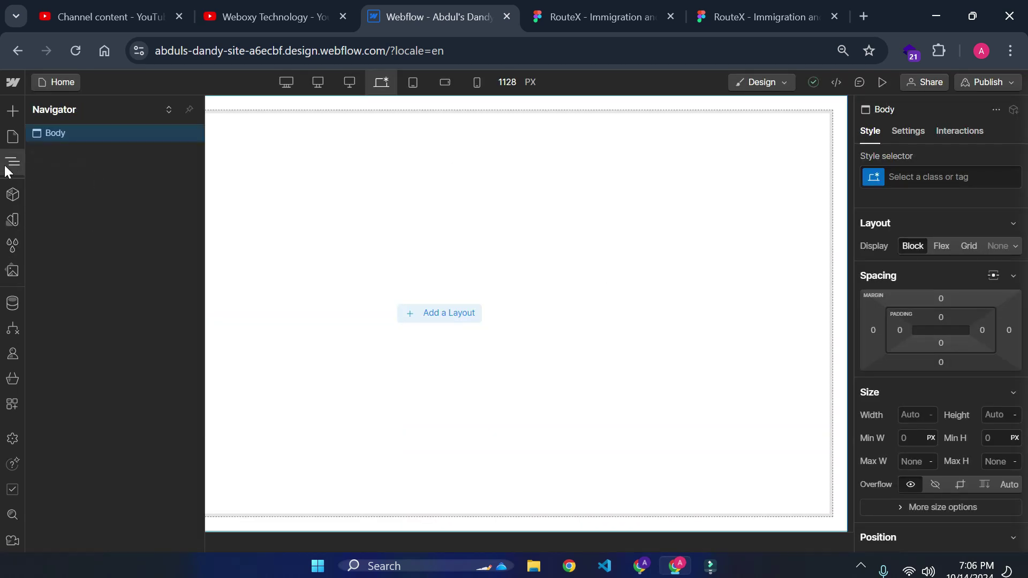
pyautogui.click(5, 167)
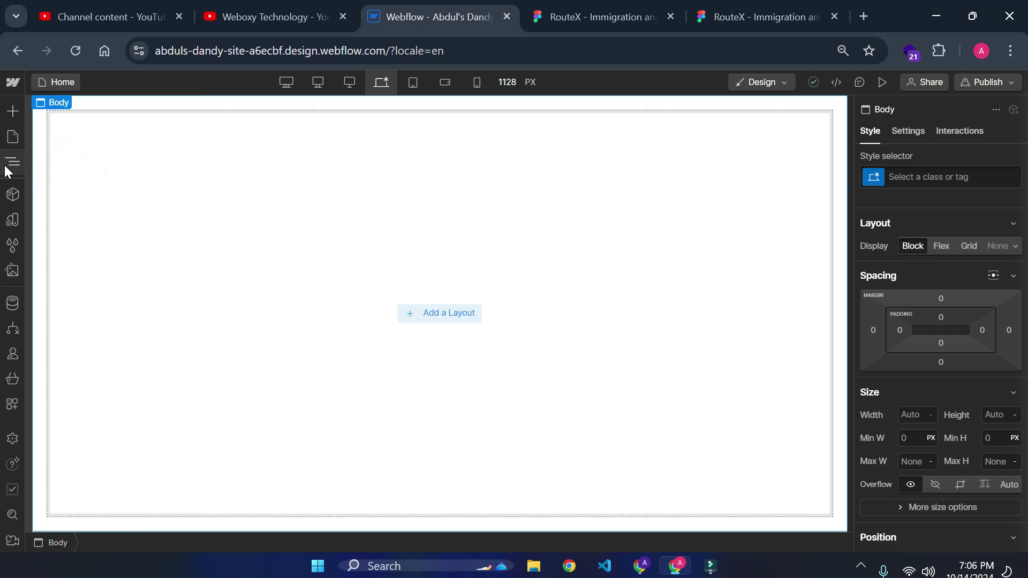
# Step: Add a Section to the empty page body and place a Container inside it
pyautogui.click(13, 112)
pyautogui.moveTo(57, 232); pyautogui.dragTo(368, 172)
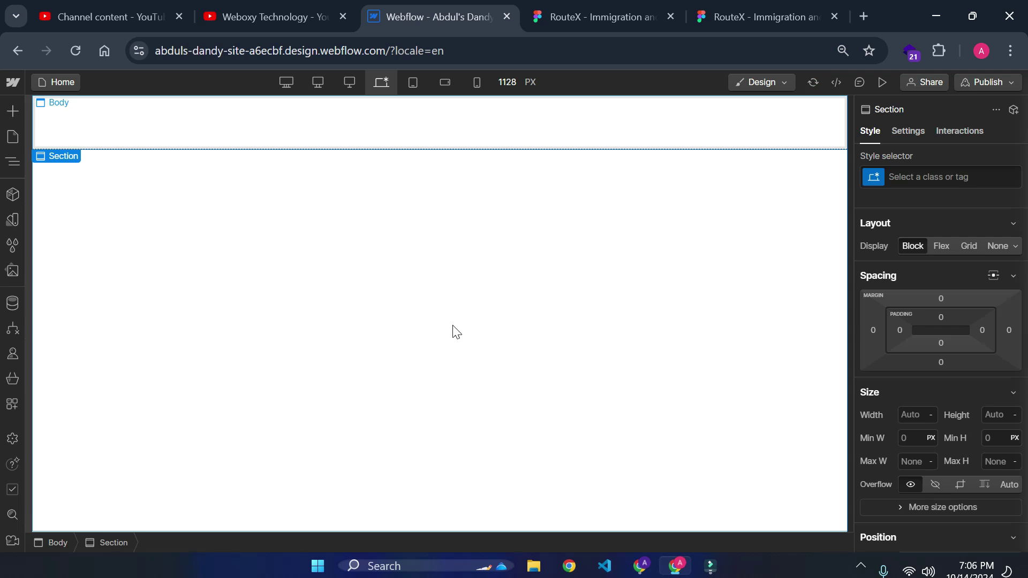
pyautogui.click(13, 112)
pyautogui.moveTo(116, 251); pyautogui.dragTo(429, 120)
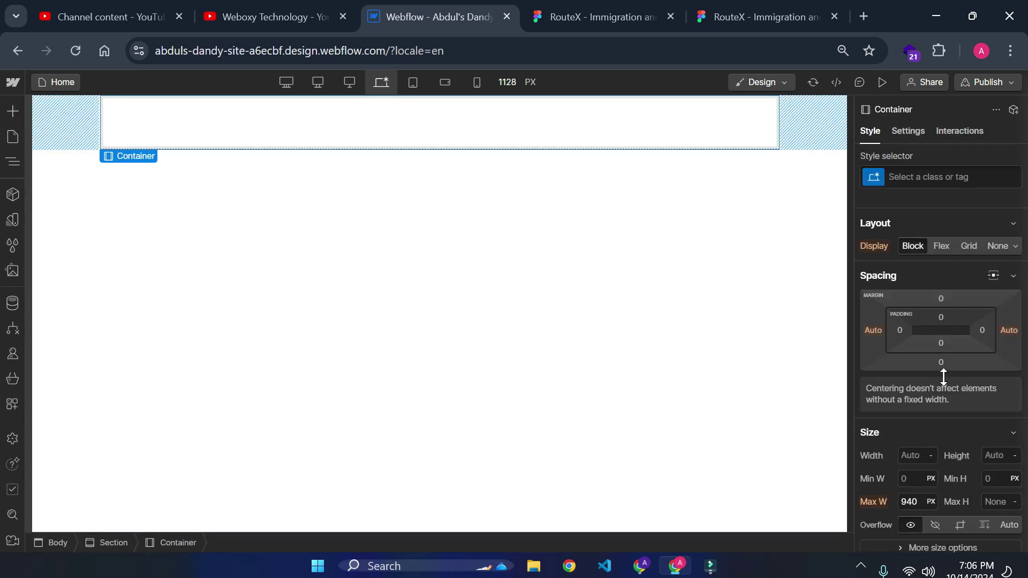
# Step: Set the new container's height to 300 px
pyautogui.scroll(-3, 941, 375)
pyautogui.click(997, 322)
pyautogui.write('3')
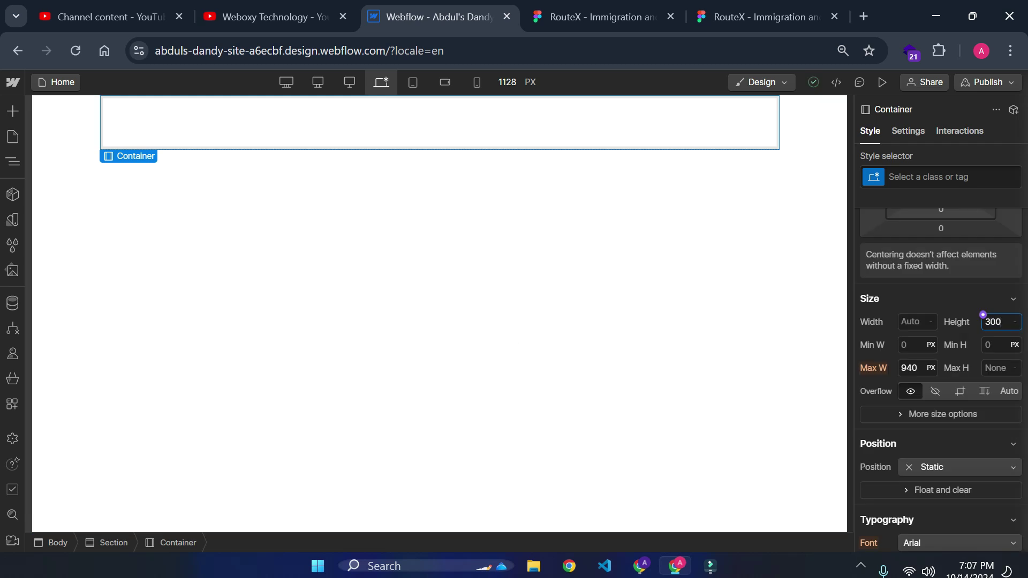
pyautogui.write('00')
pyautogui.press('Return')
# Step: Give the container a light grey #dadada background and round all its corners
pyautogui.scroll(-3, 986, 382)
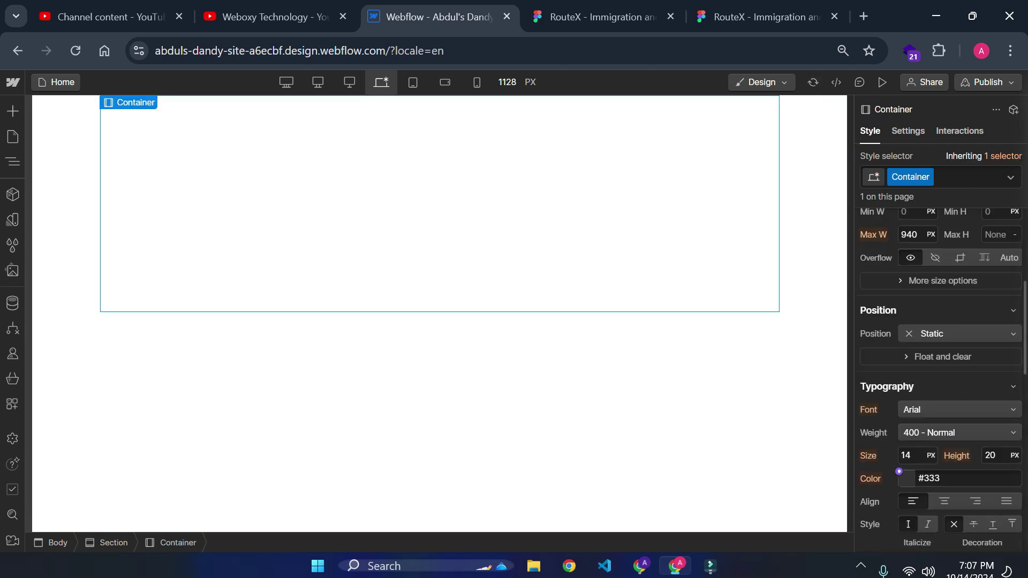
pyautogui.scroll(-5, 913, 483)
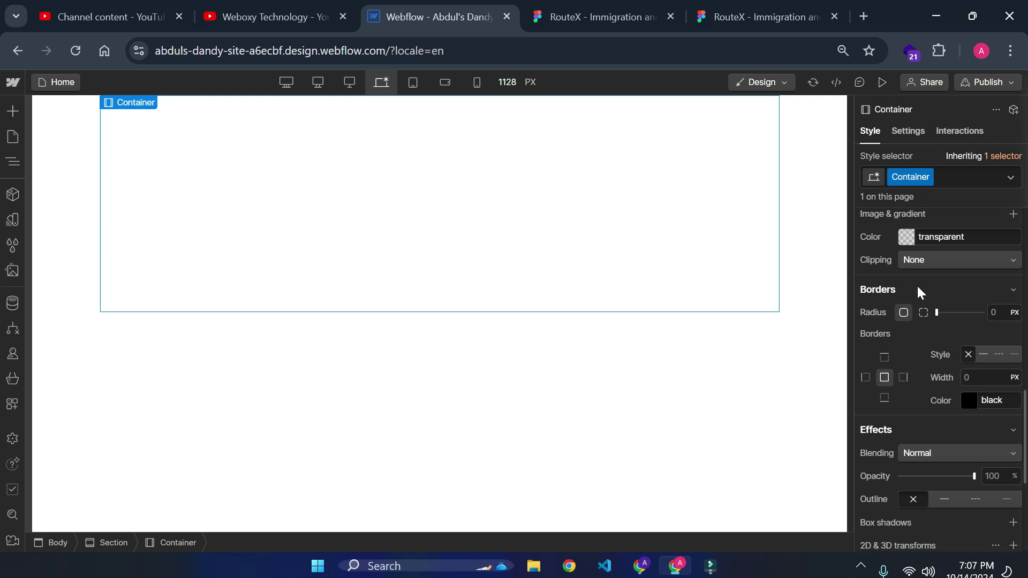
pyautogui.click(907, 237)
pyautogui.moveTo(878, 306); pyautogui.dragTo(851, 271)
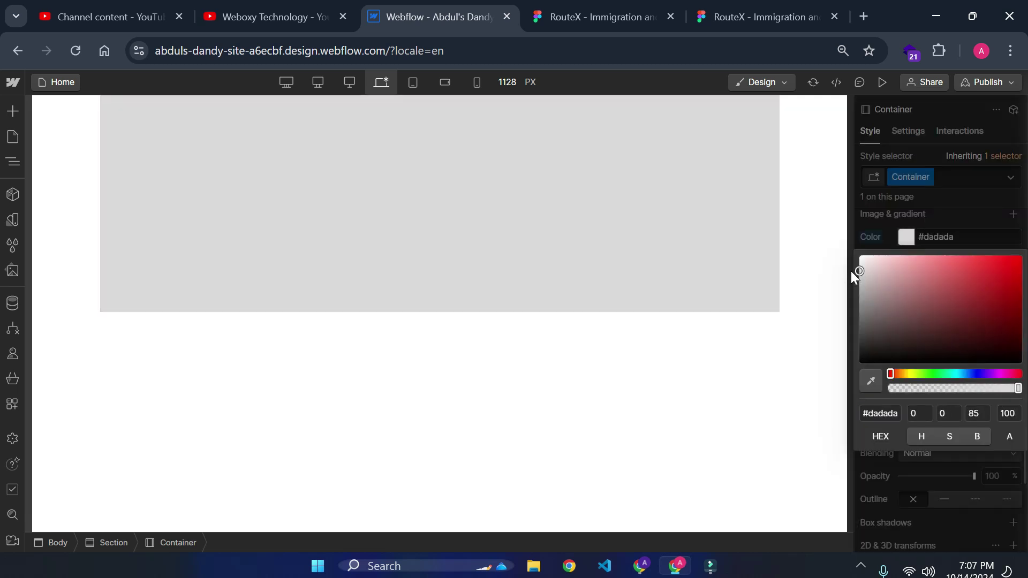
pyautogui.click(929, 484)
pyautogui.moveTo(938, 314); pyautogui.dragTo(983, 313)
# Step: Set the container's top margin to 40 px
pyautogui.scroll(10, 932, 431)
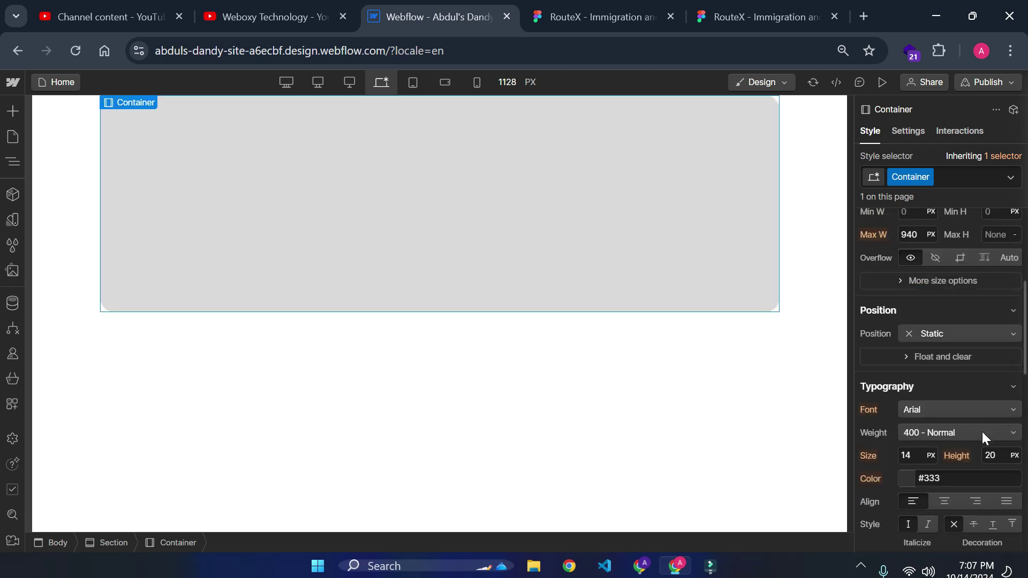
pyautogui.click(941, 299)
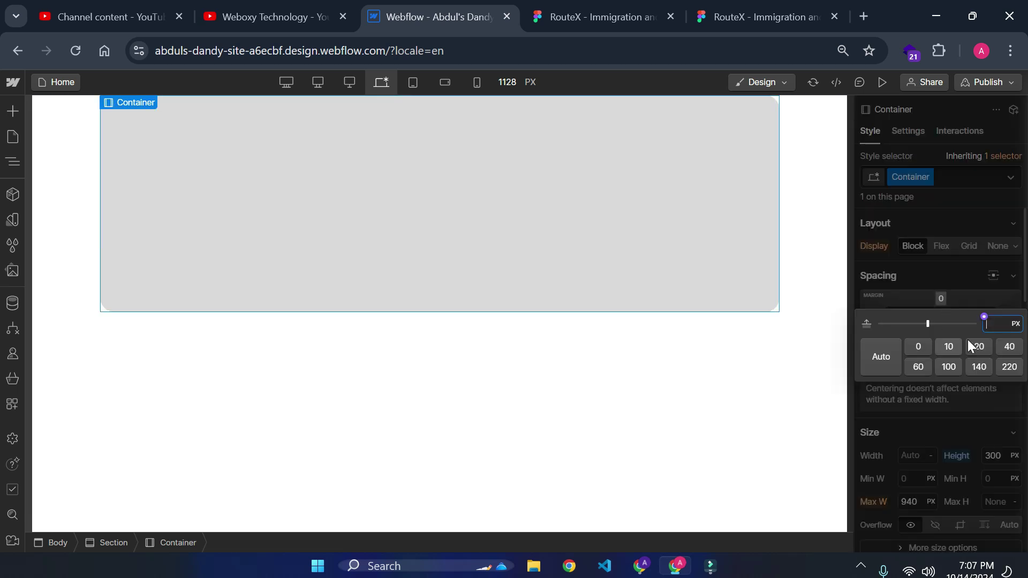
pyautogui.click(1010, 348)
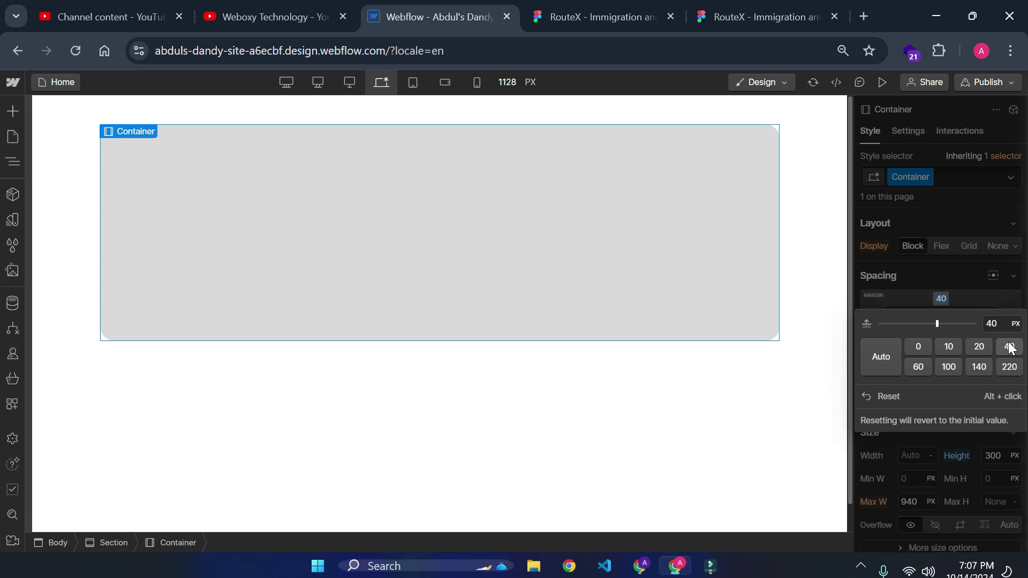
pyautogui.click(959, 298)
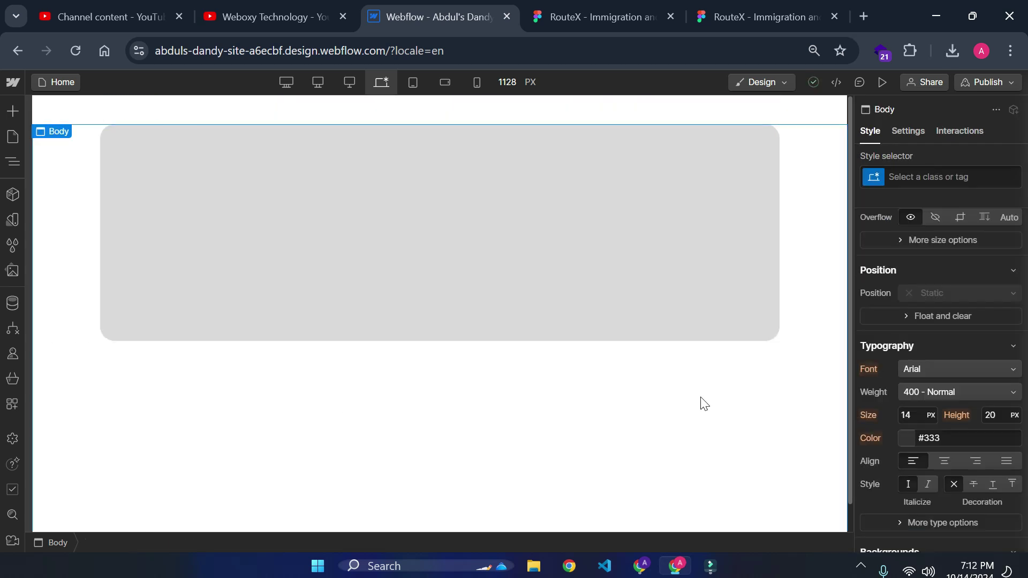
# Step: Select the grey container and explicitly set its position to Static
pyautogui.click(573, 202)
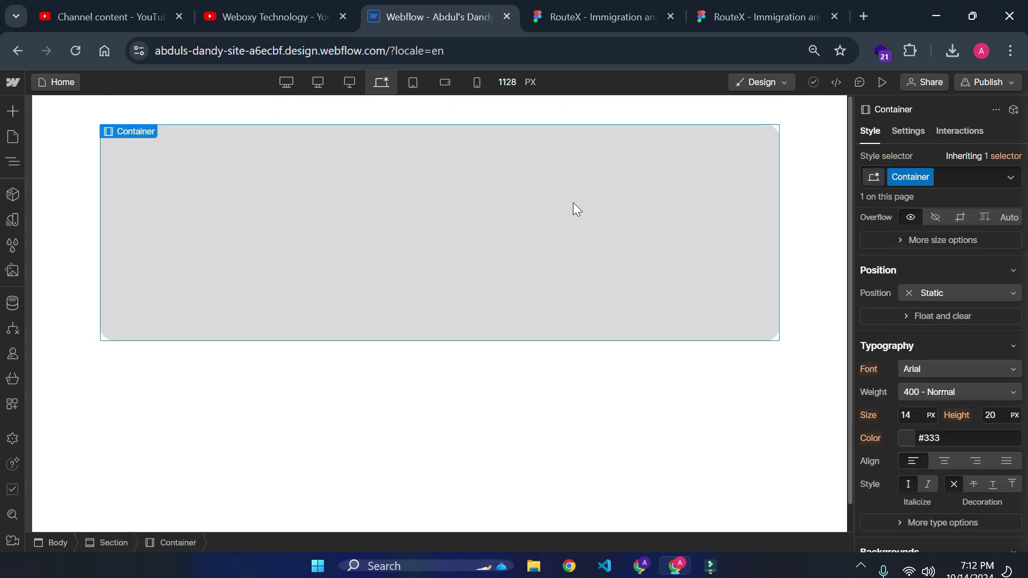
pyautogui.scroll(5, 893, 375)
pyautogui.scroll(-5, 894, 369)
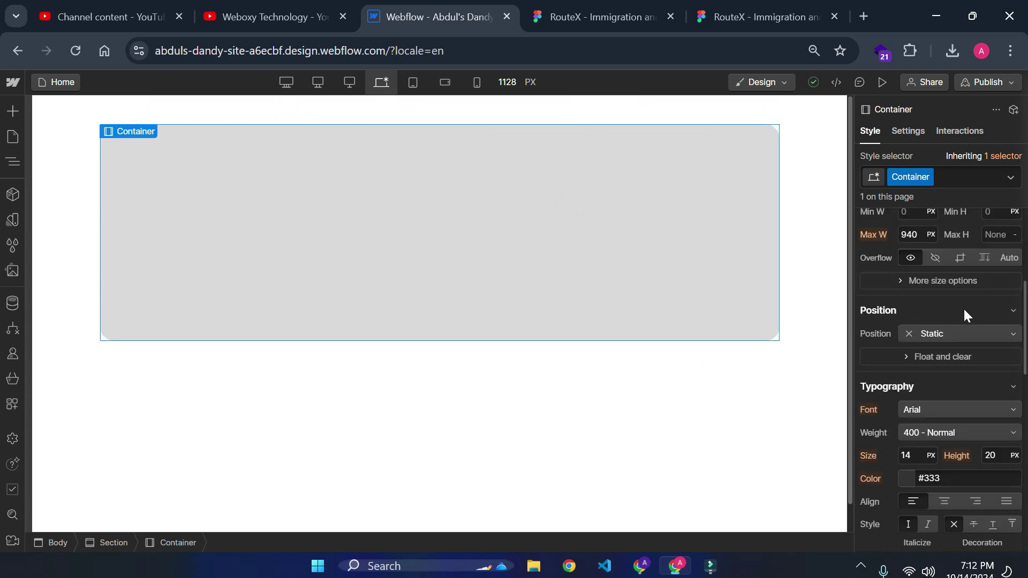
pyautogui.click(963, 332)
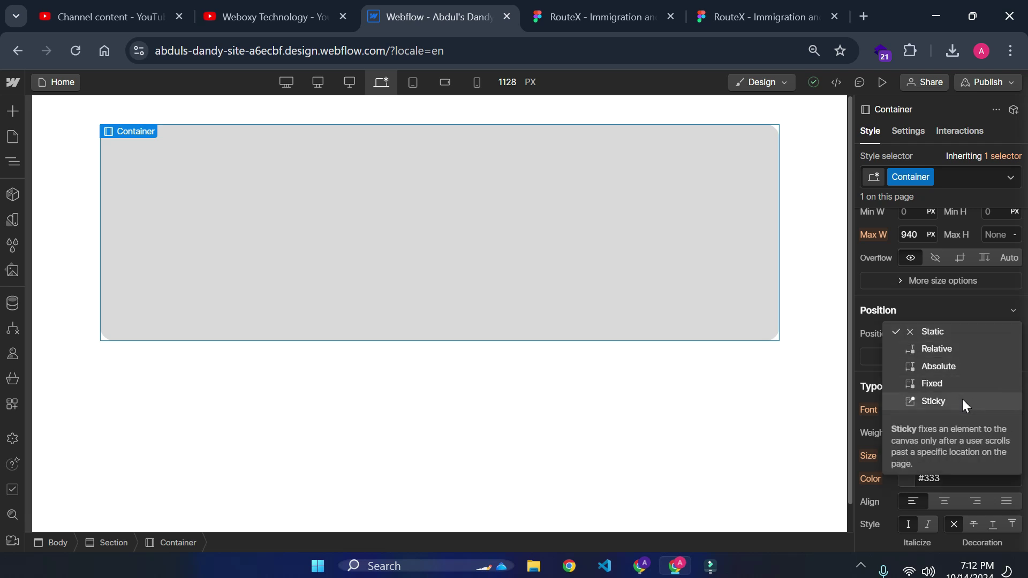
pyautogui.click(940, 335)
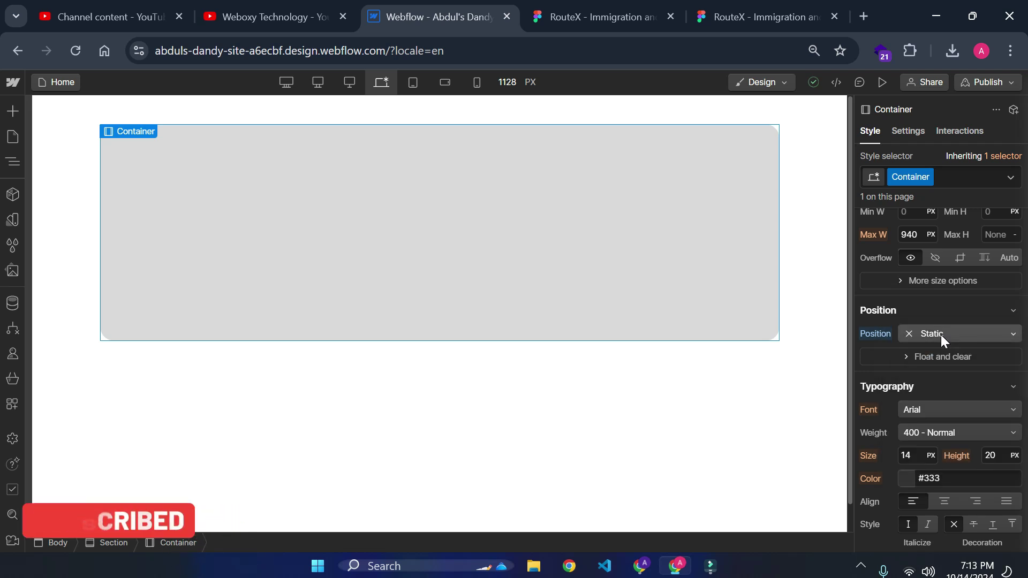
# Step: Set the grey container's position to Relative
pyautogui.click(941, 335)
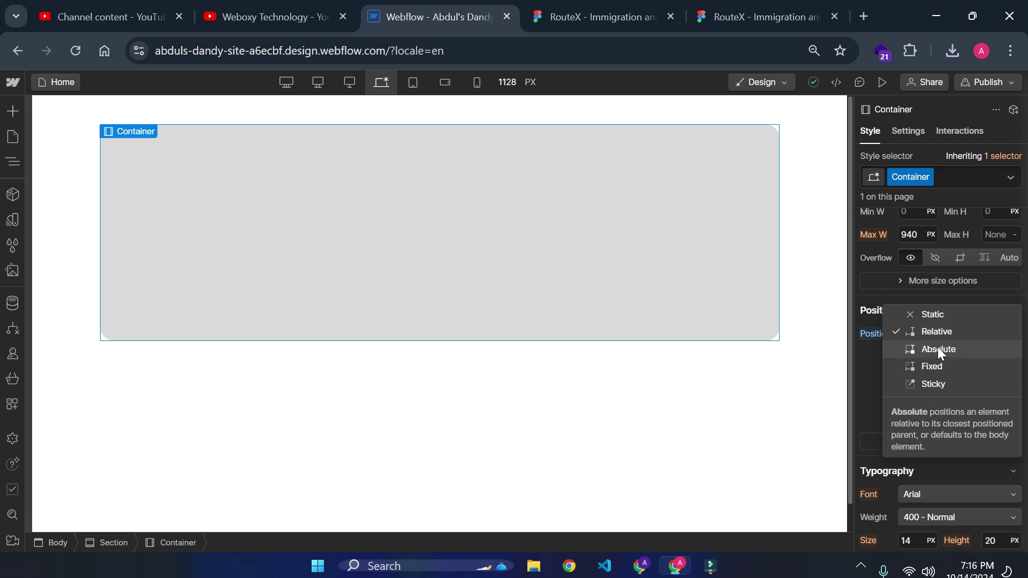
pyautogui.click(441, 267)
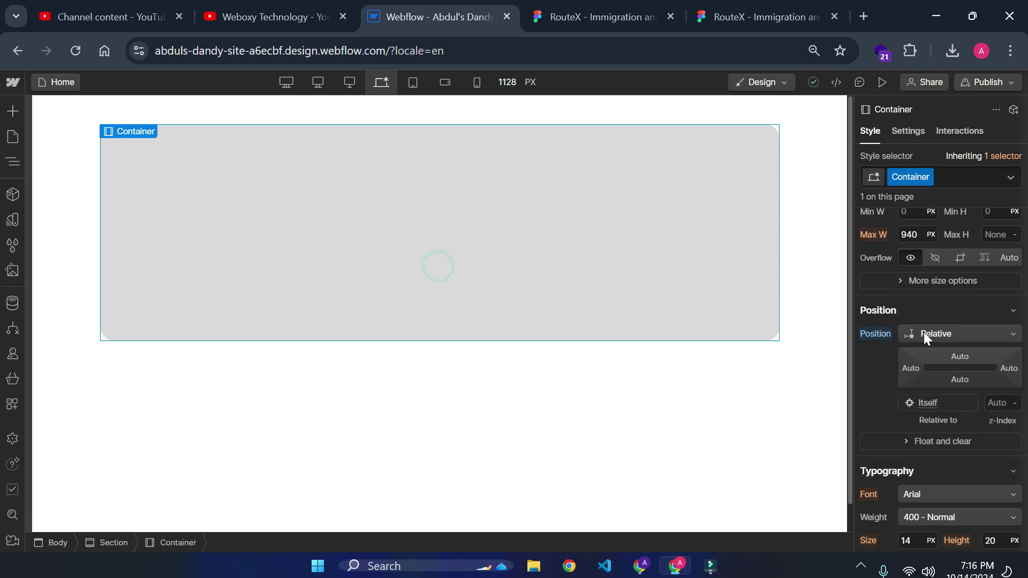
pyautogui.click(940, 333)
pyautogui.click(583, 262)
# Step: Add an Image element to the grey container and replace its placeholder with the spotify 1.svg asset
pyautogui.click(16, 115)
pyautogui.scroll(-4, 114, 513)
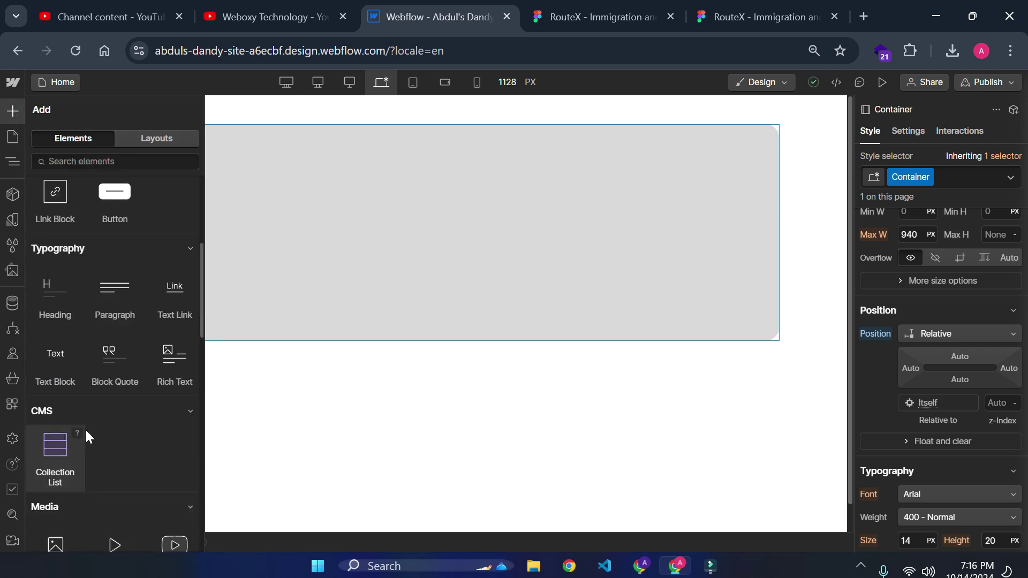
pyautogui.scroll(-3, 63, 379)
pyautogui.scroll(-2, 63, 380)
pyautogui.click(59, 288)
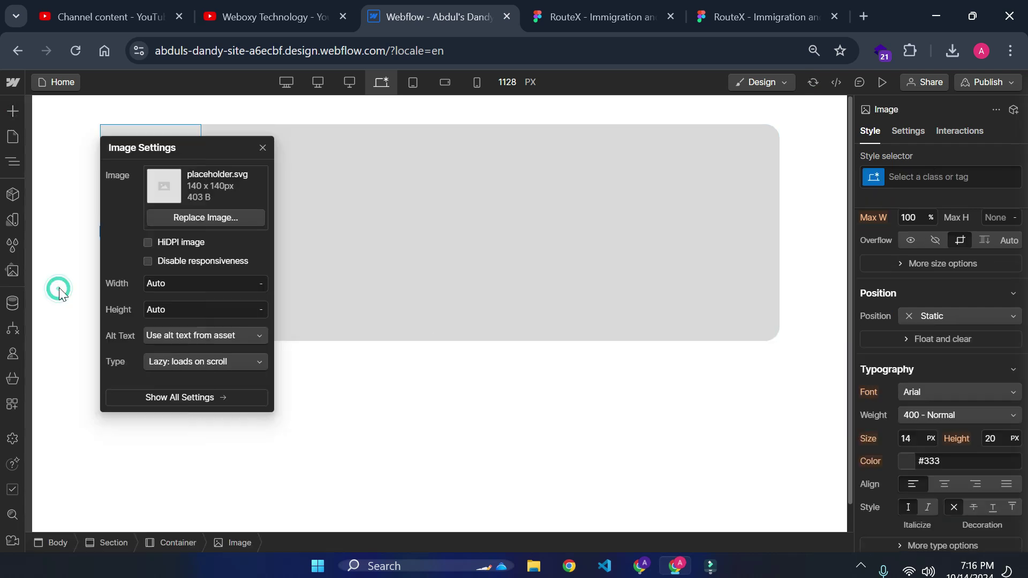
pyautogui.click(212, 217)
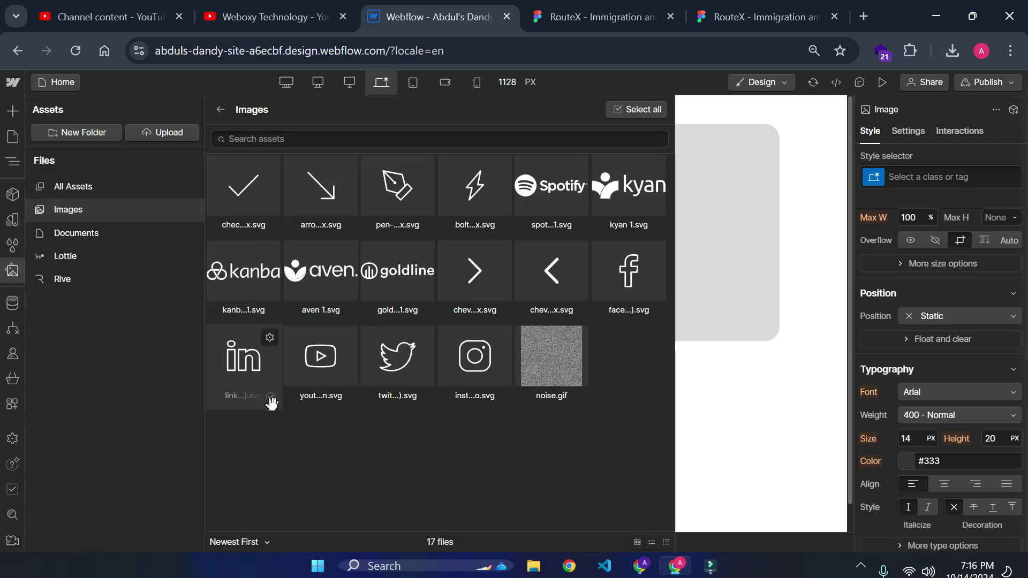
pyautogui.click(543, 199)
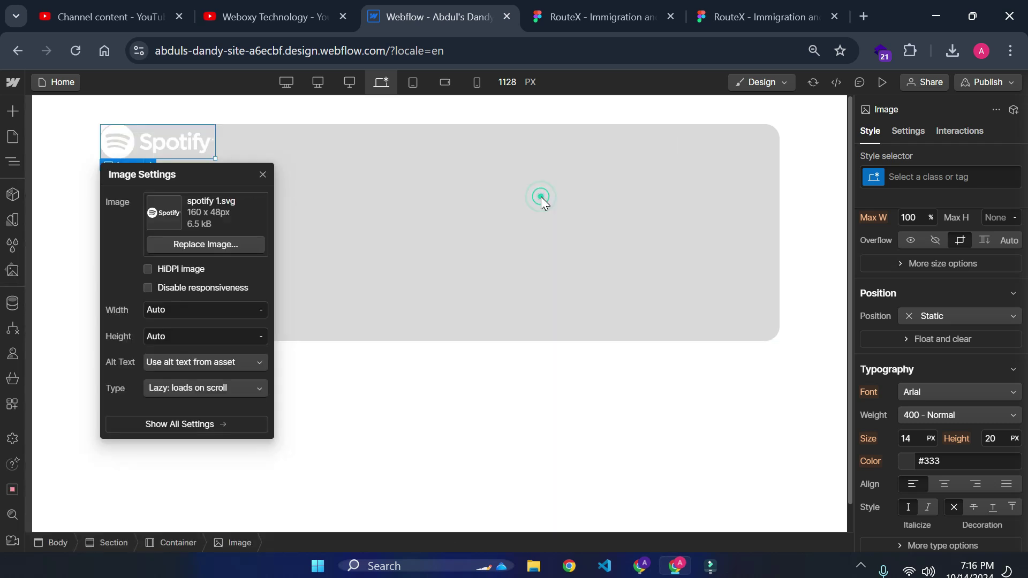
pyautogui.click(262, 175)
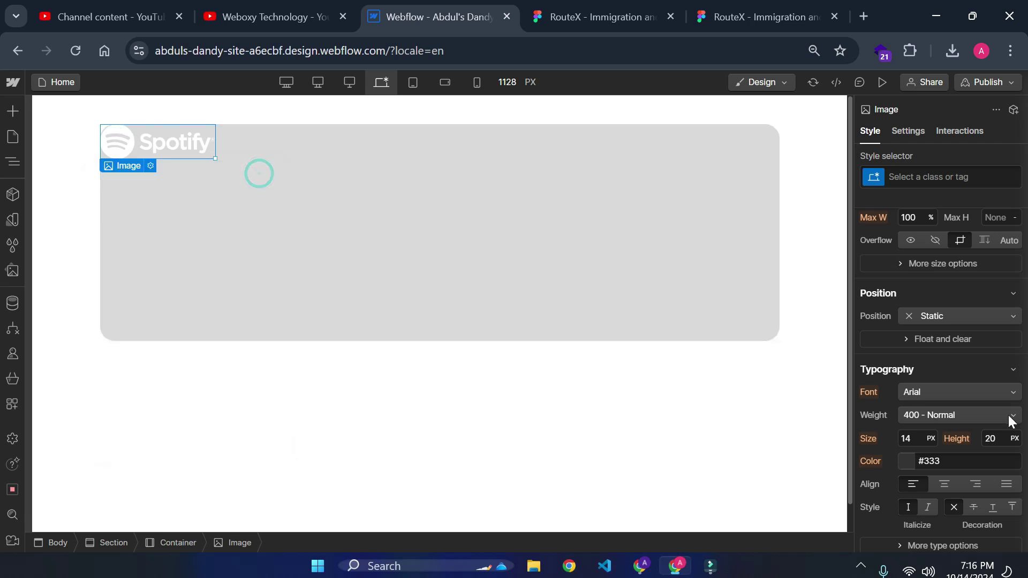
# Step: Set the Spotify image's background colour to black
pyautogui.scroll(-5, 1012, 421)
pyautogui.click(914, 355)
pyautogui.moveTo(905, 404); pyautogui.dragTo(854, 571)
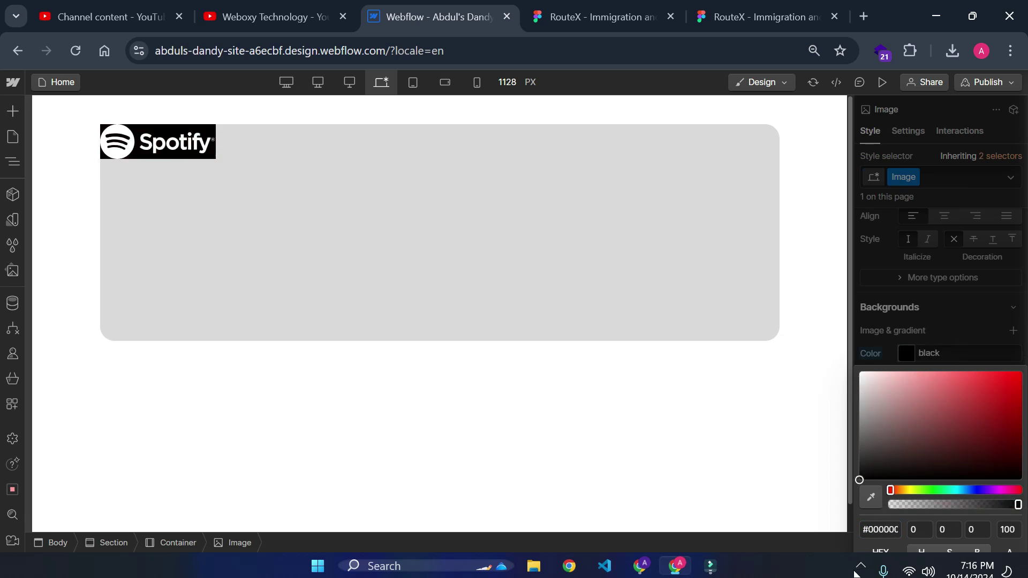
pyautogui.click(951, 347)
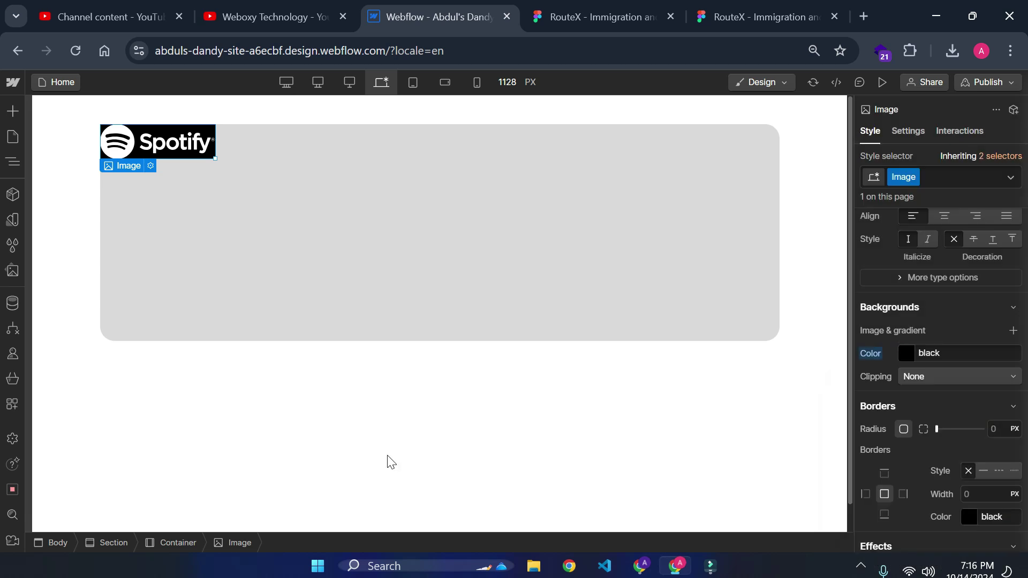
# Step: Set the Spotify image's position to Absolute
pyautogui.scroll(-3, 926, 441)
pyautogui.scroll(7, 930, 438)
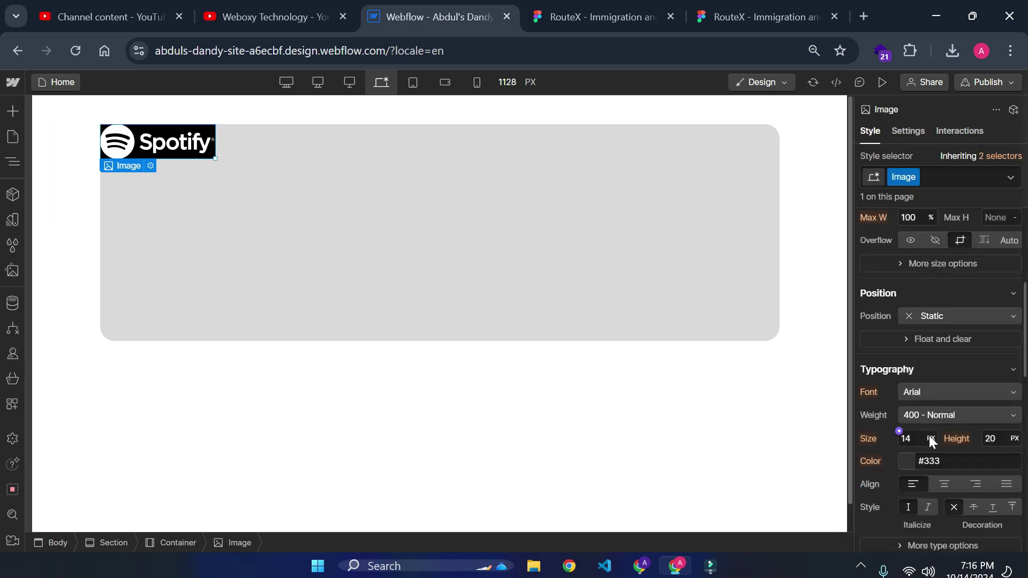
pyautogui.click(953, 314)
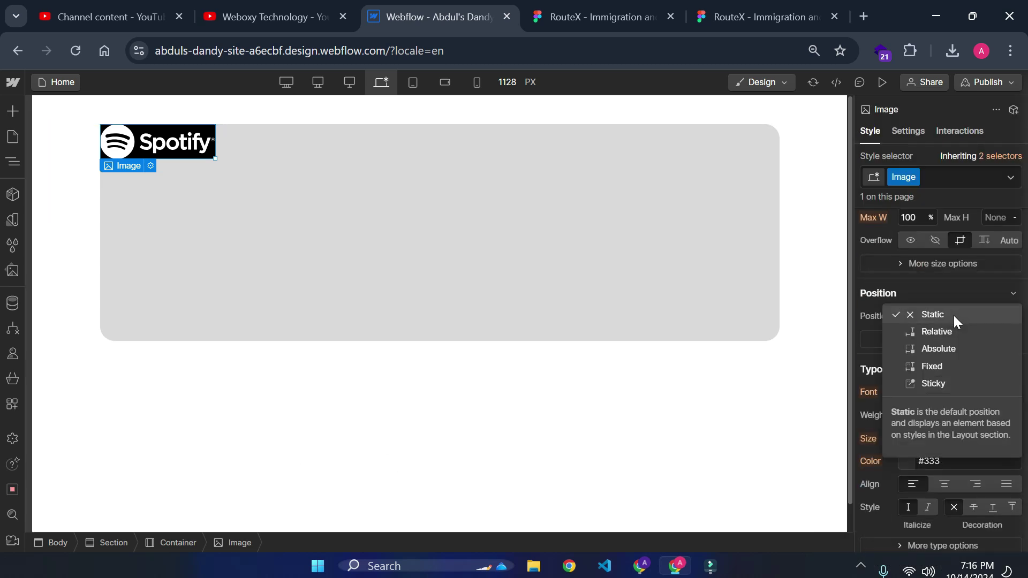
pyautogui.click(955, 349)
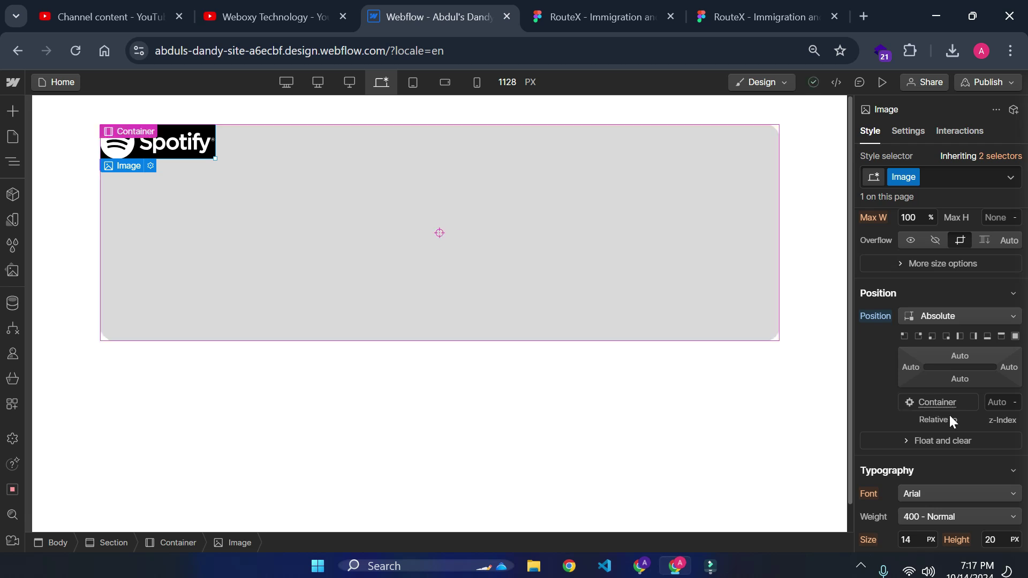
# Step: Anchor the Spotify image to the container's right side, with a right offset of 15% and a top offset of 10%
pyautogui.click(912, 366)
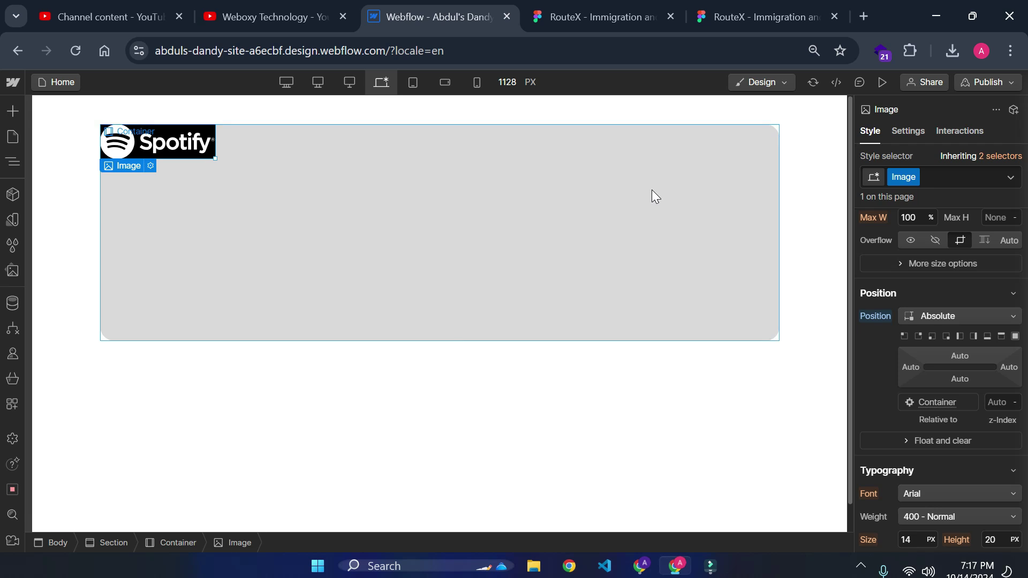
pyautogui.click(975, 336)
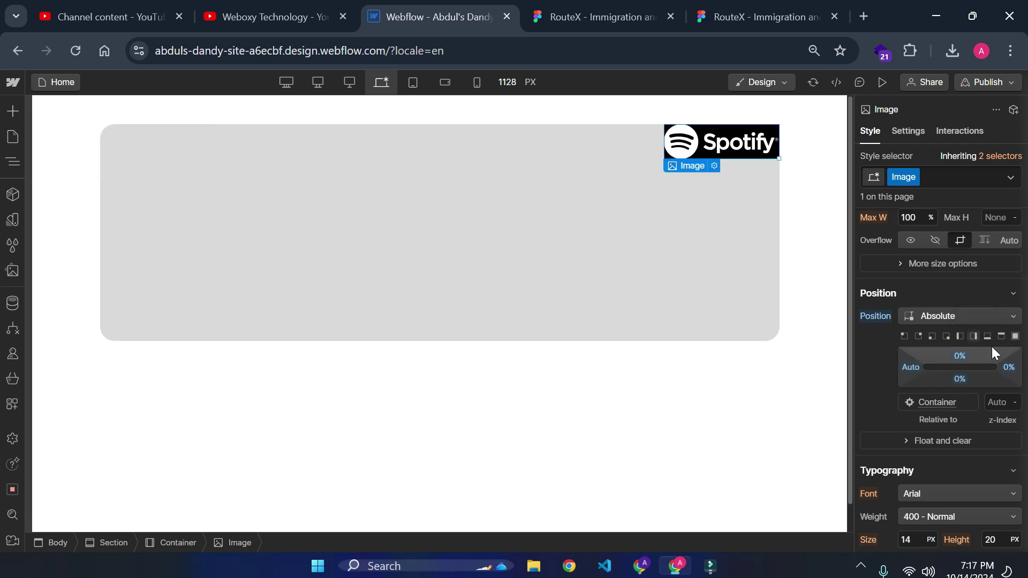
pyautogui.click(1010, 368)
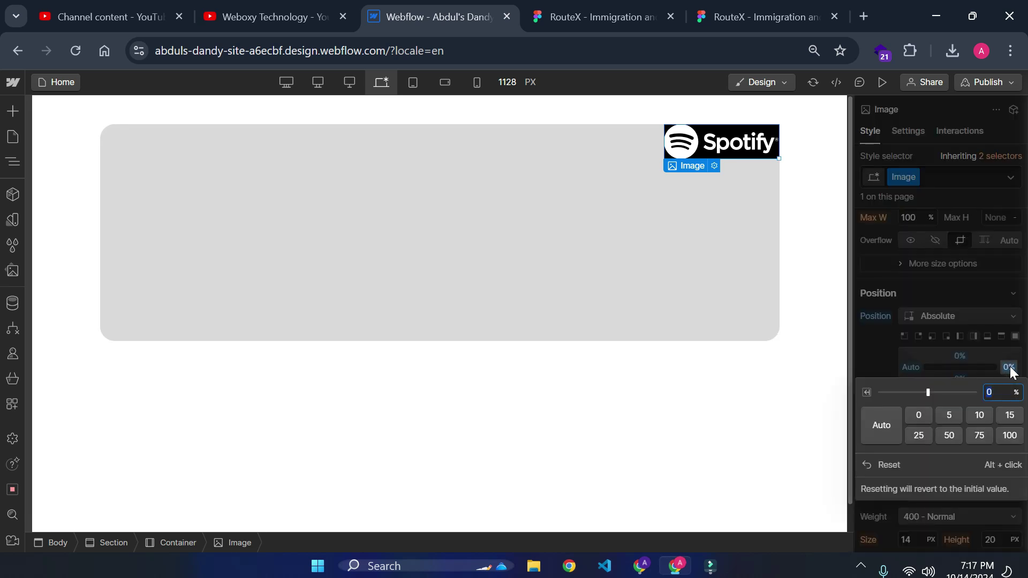
pyautogui.click(1010, 415)
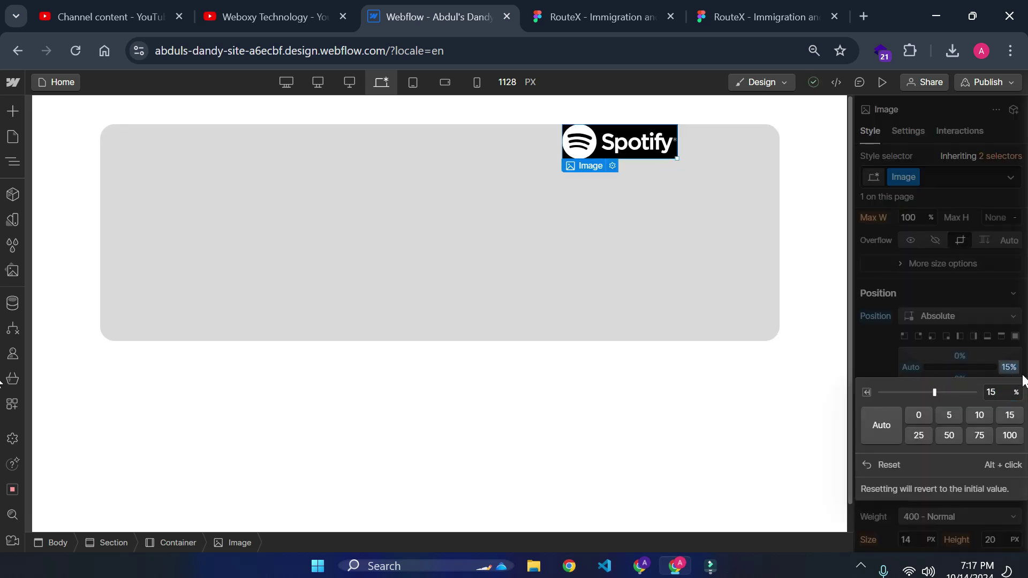
pyautogui.click(1009, 369)
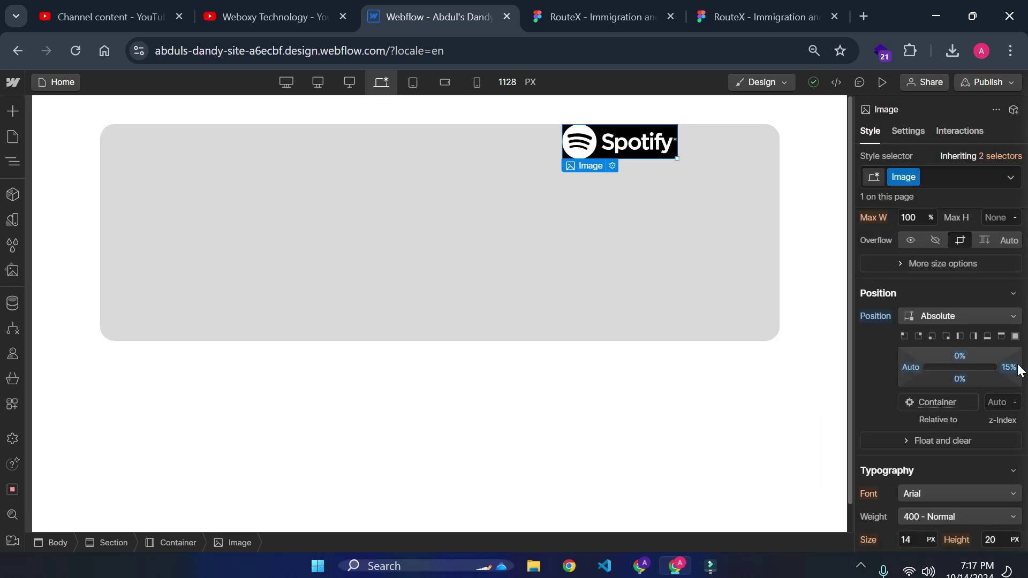
pyautogui.click(962, 354)
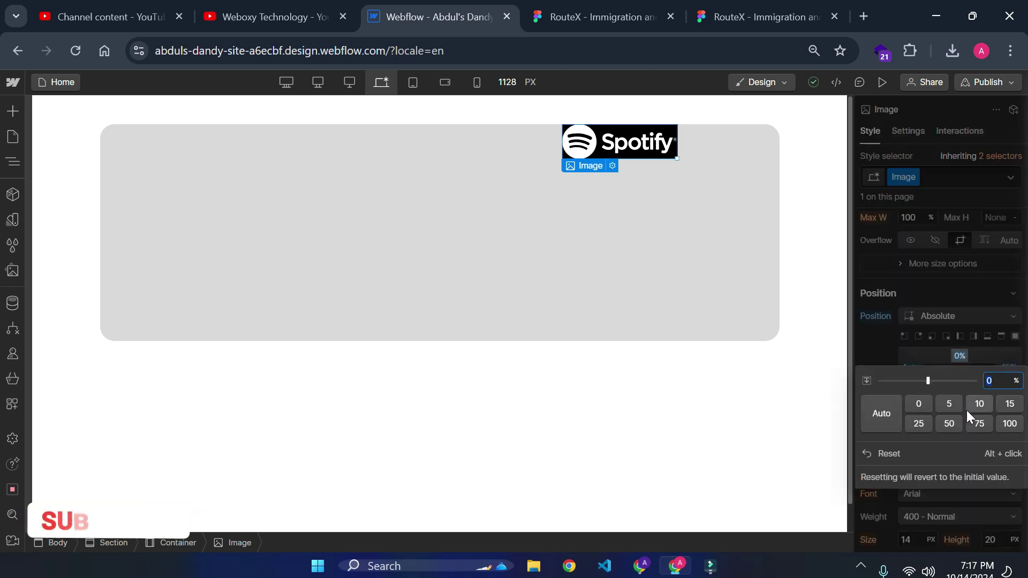
pyautogui.click(980, 404)
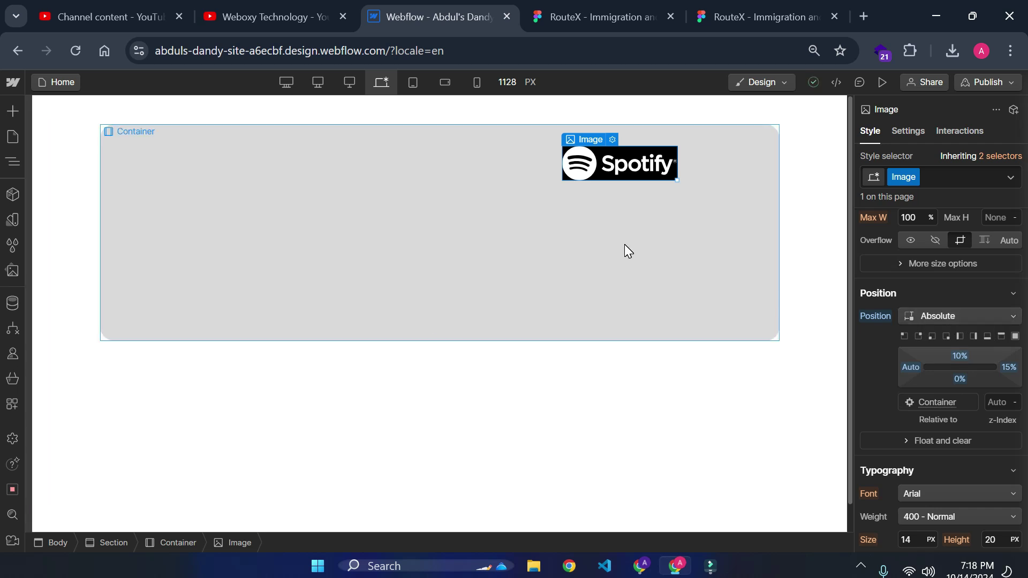
# Step: Select the grey container and set its position to Static
pyautogui.click(330, 278)
pyautogui.click(587, 163)
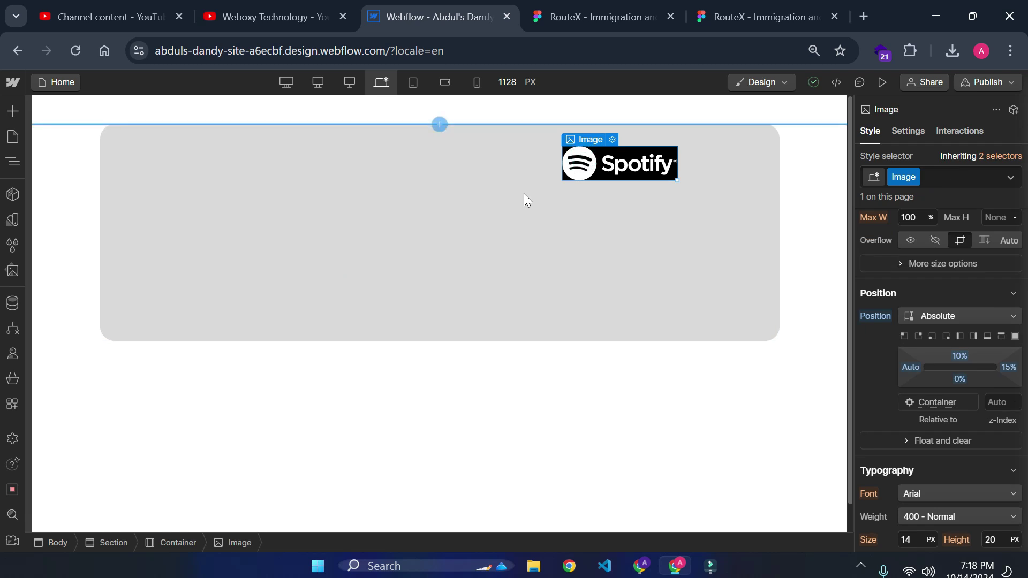
pyautogui.click(458, 251)
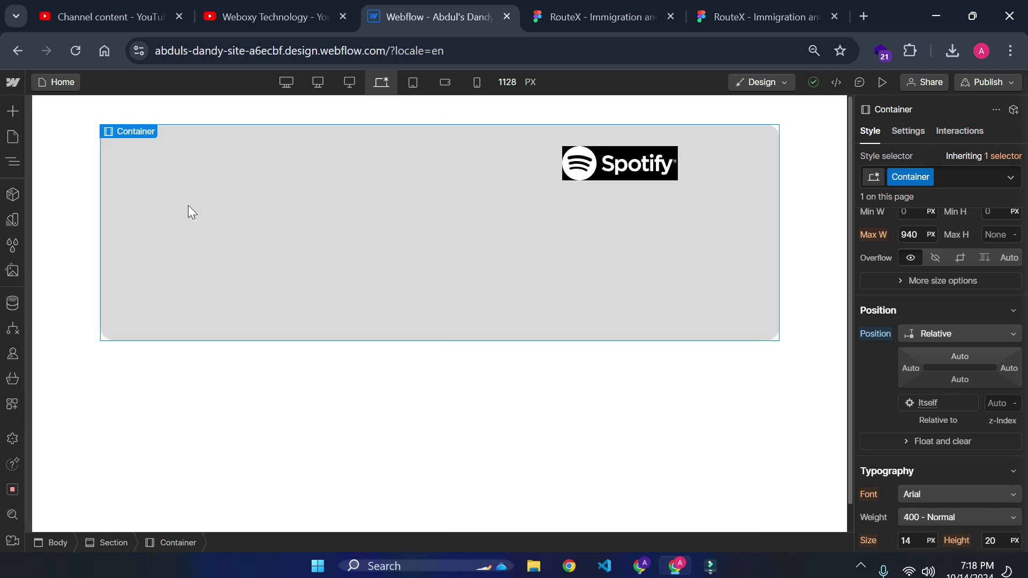
pyautogui.click(969, 332)
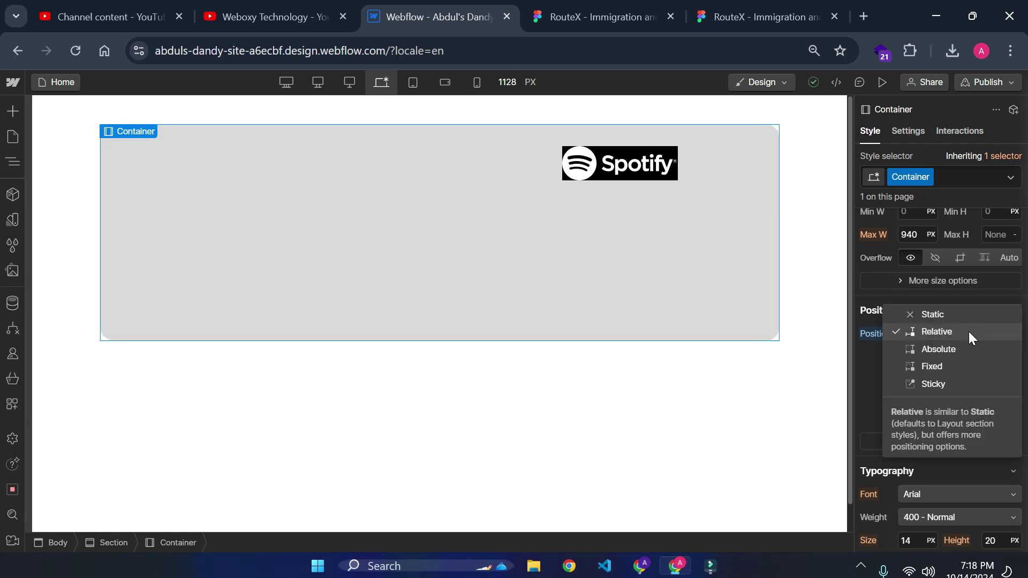
pyautogui.click(966, 317)
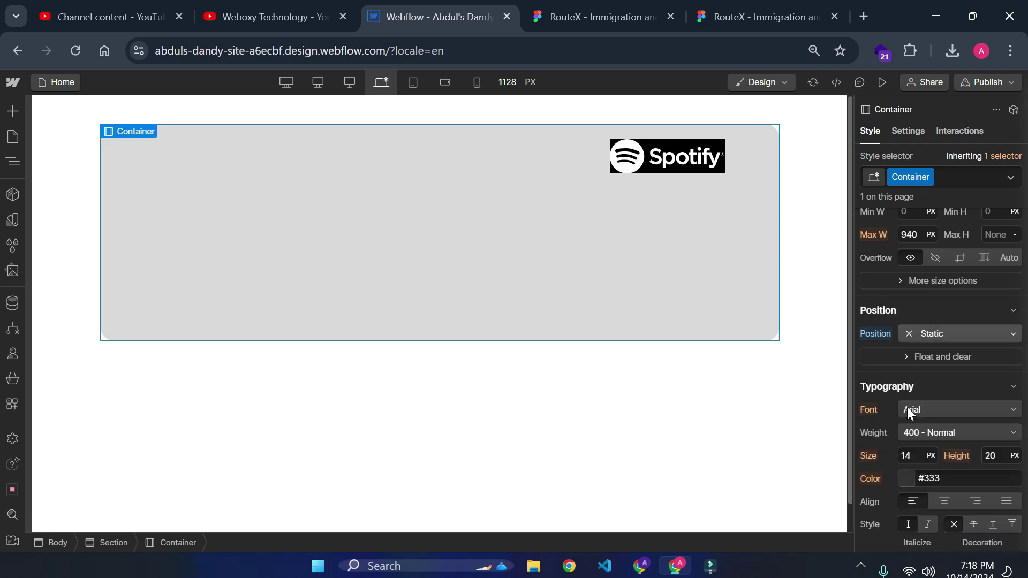
# Step: Check which element the Spotify image is positioned relative to and locate the Body in the page hierarchy
pyautogui.click(693, 157)
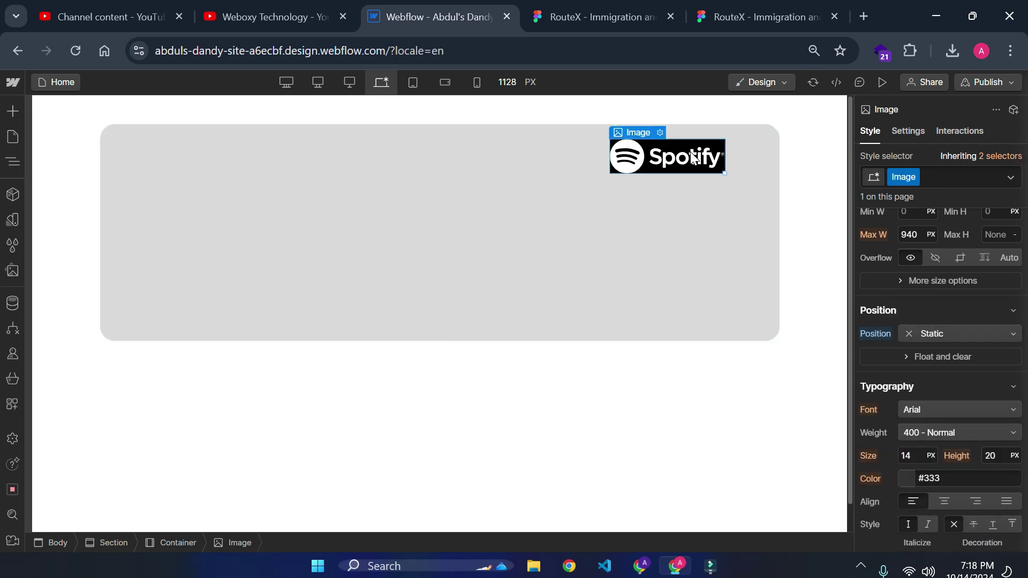
pyautogui.click(12, 162)
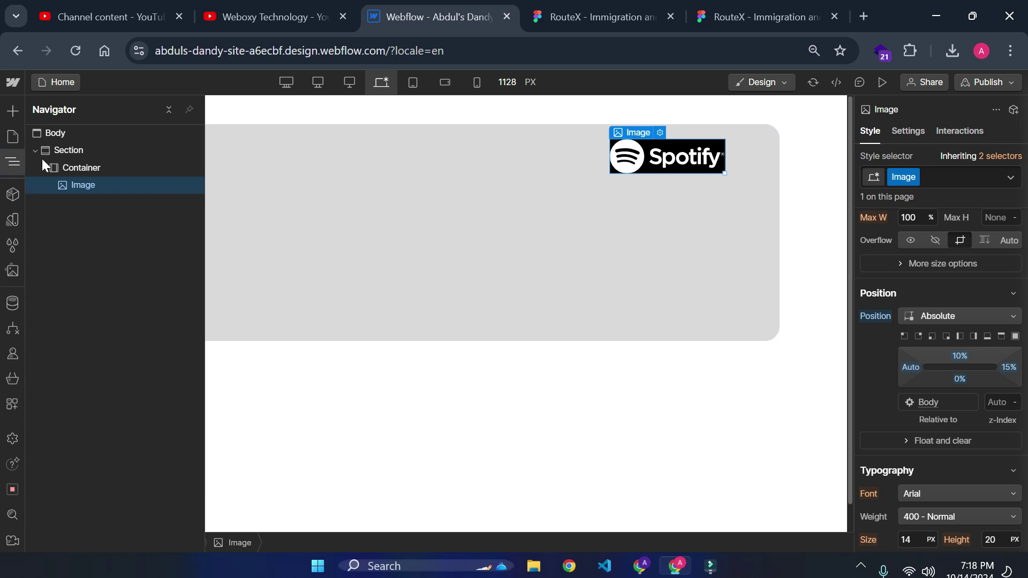
pyautogui.click(82, 134)
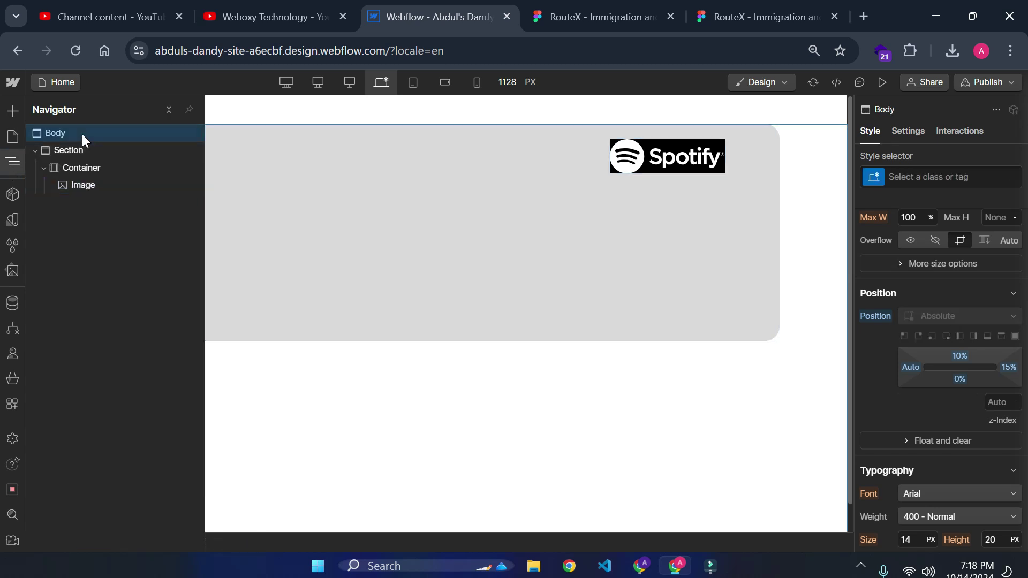
pyautogui.click(9, 162)
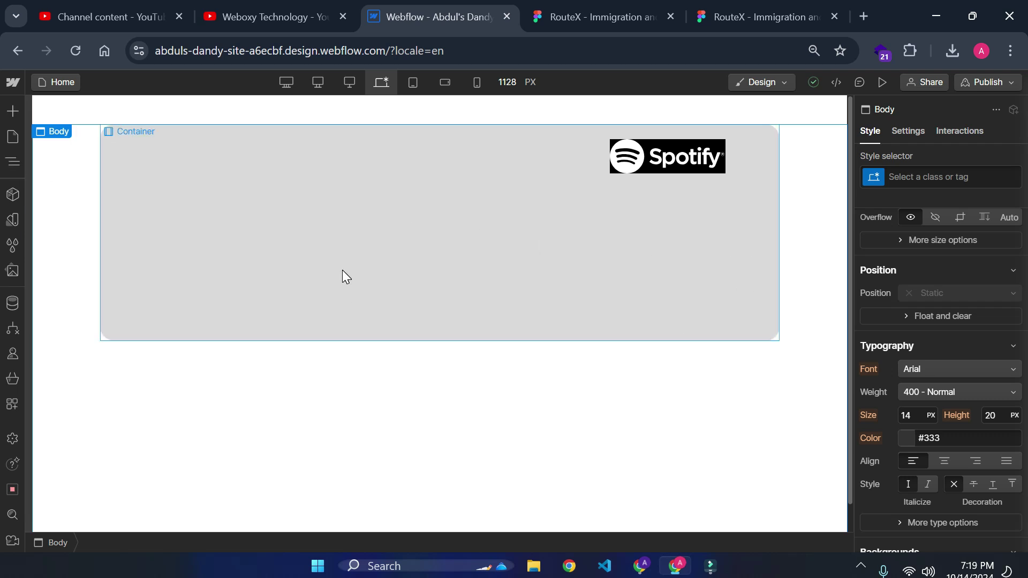
# Step: Set the Spotify image's top offset to 75%
pyautogui.click(667, 157)
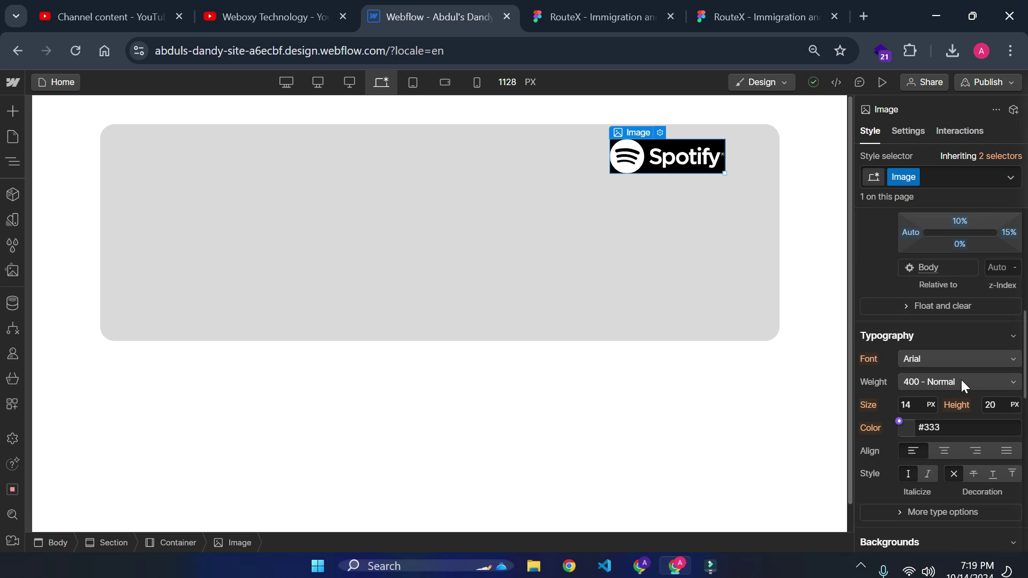
pyautogui.click(960, 222)
pyautogui.click(978, 288)
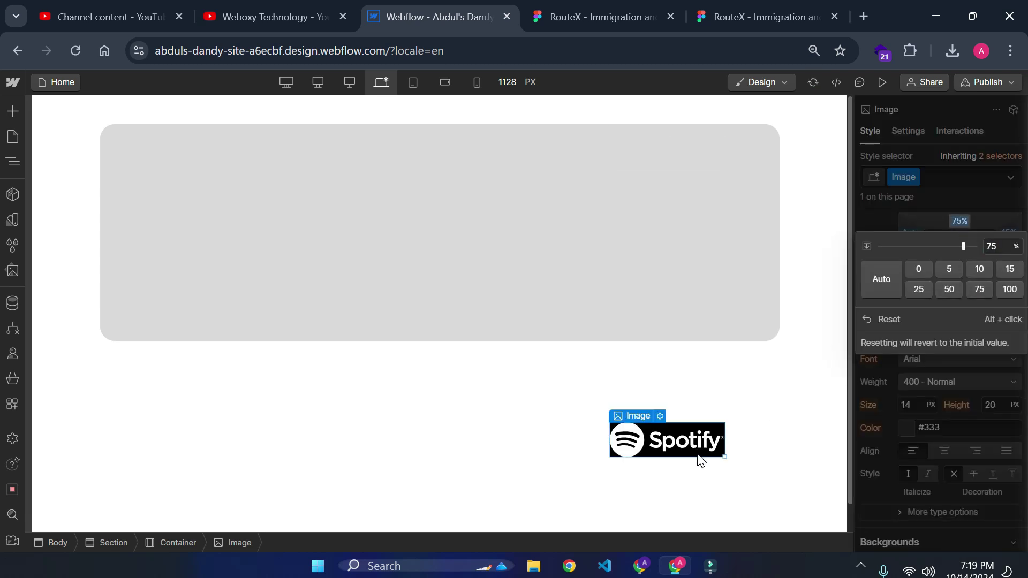
pyautogui.click(962, 223)
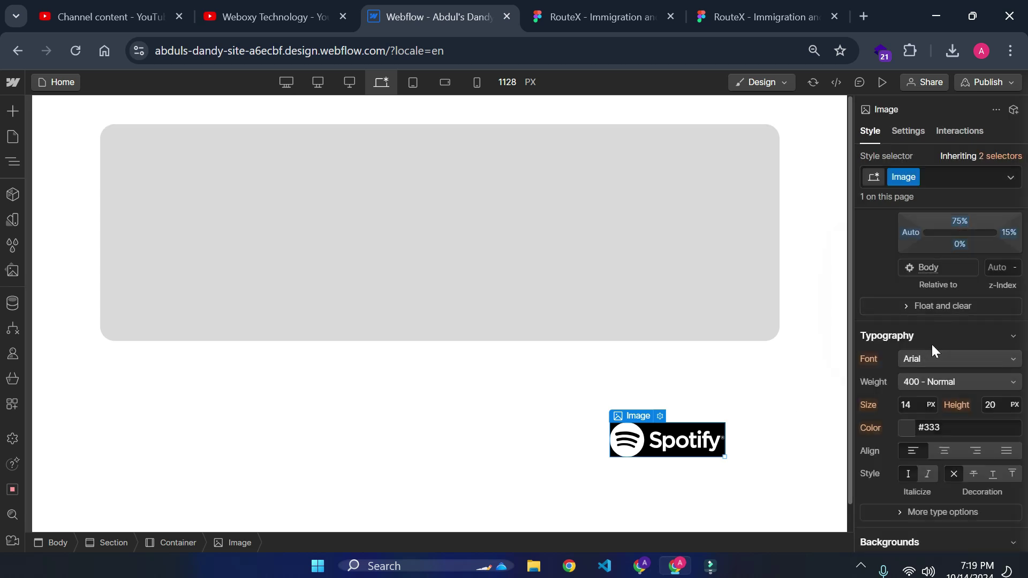
# Step: Select the grey container and set its position back to Relative
pyautogui.click(919, 281)
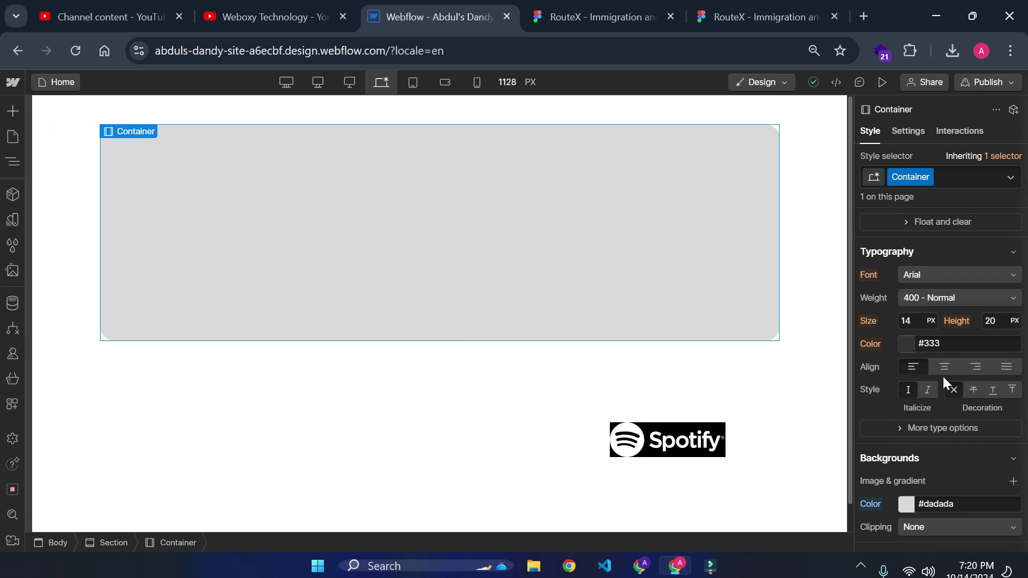
pyautogui.scroll(-3, 942, 374)
pyautogui.scroll(-3, 938, 399)
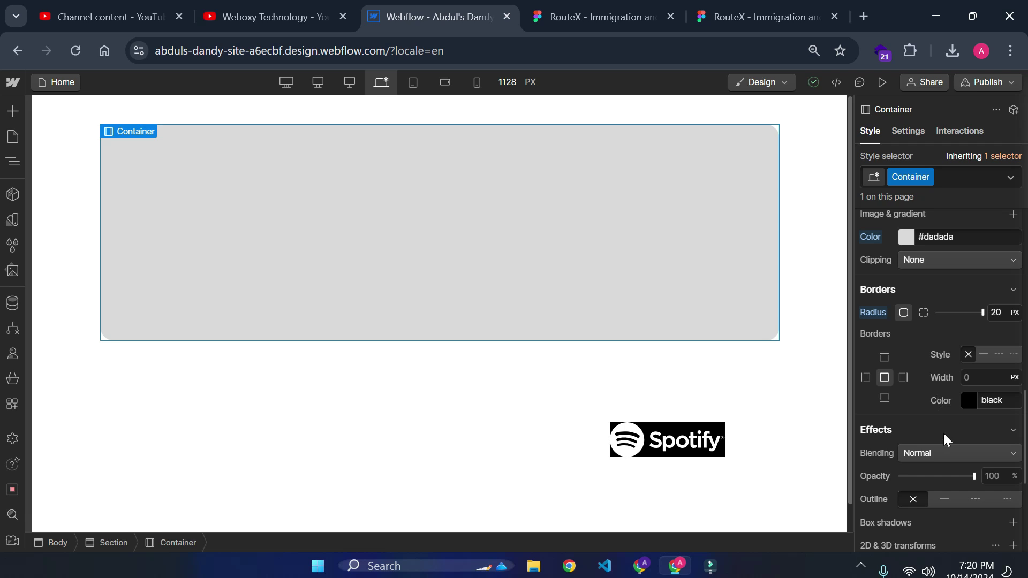
pyautogui.scroll(9, 945, 423)
pyautogui.click(969, 334)
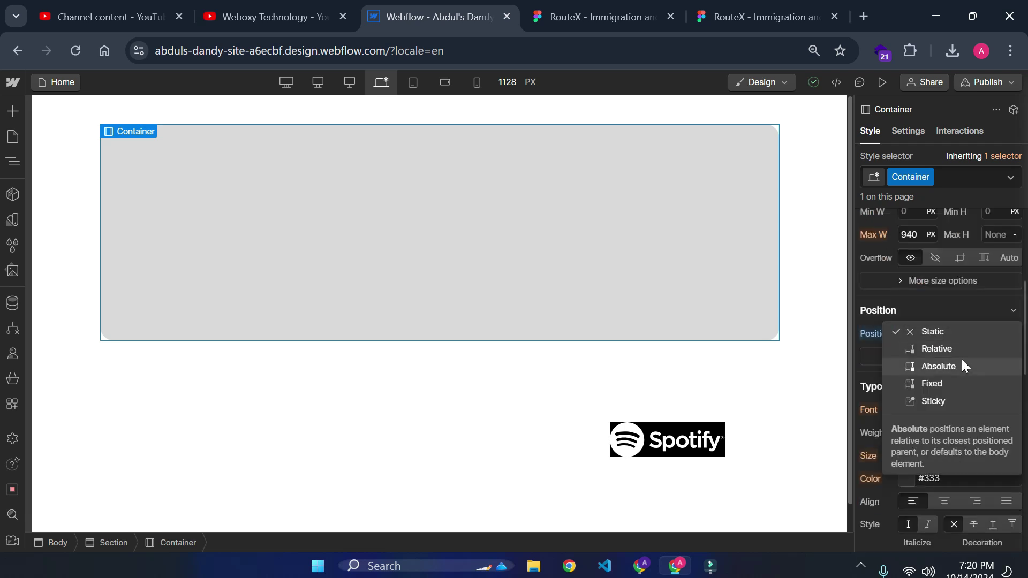
pyautogui.click(962, 349)
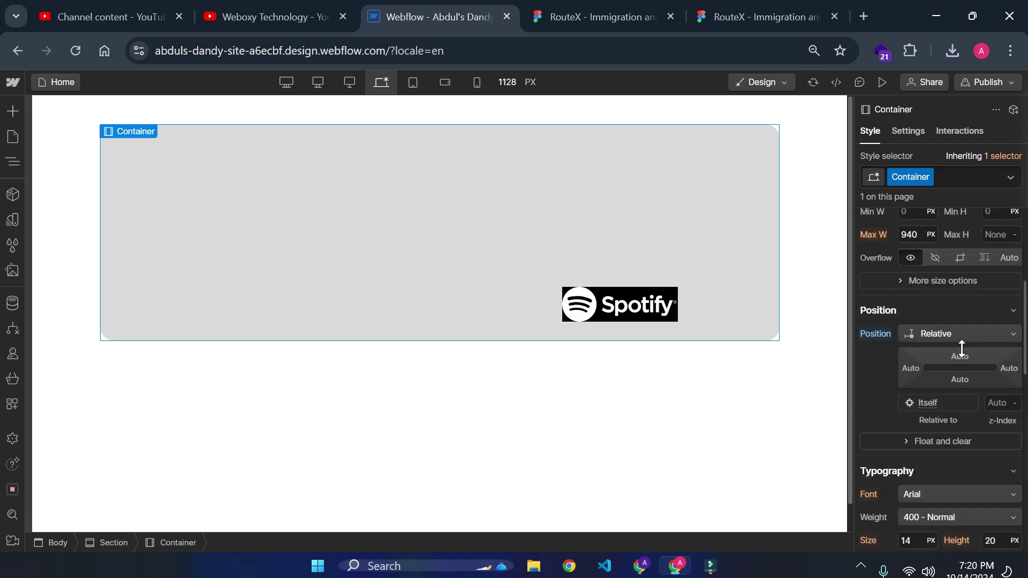
# Step: Anchor the Spotify image to the container's top left corner with the position presets, trying the Bottom left preset in between
pyautogui.click(637, 308)
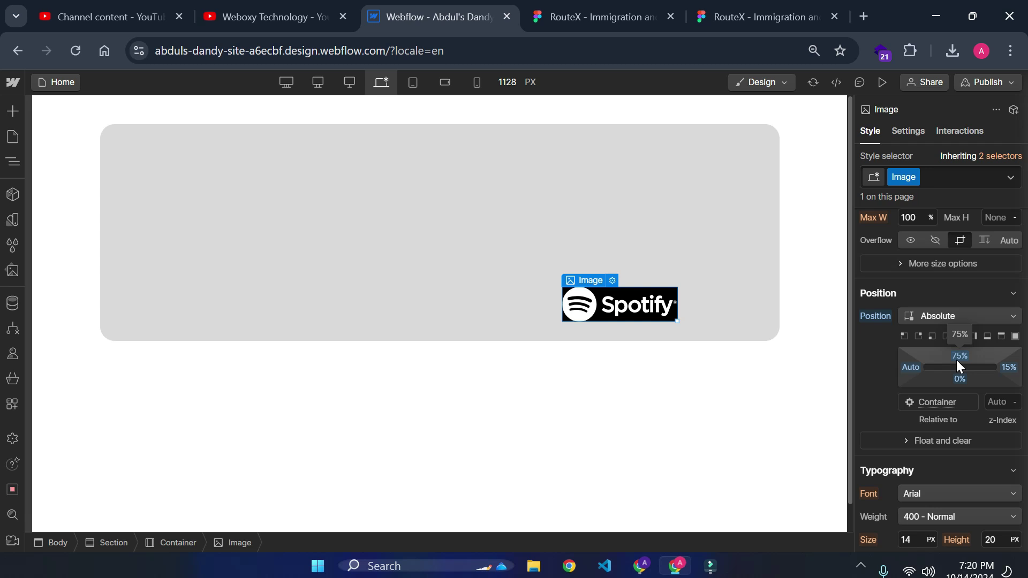
pyautogui.click(903, 336)
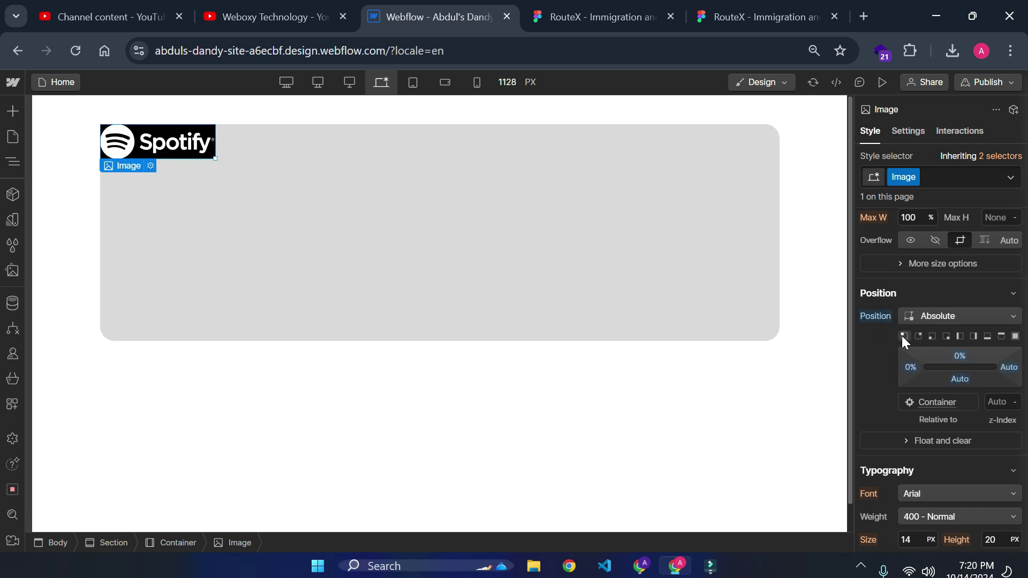
pyautogui.click(933, 336)
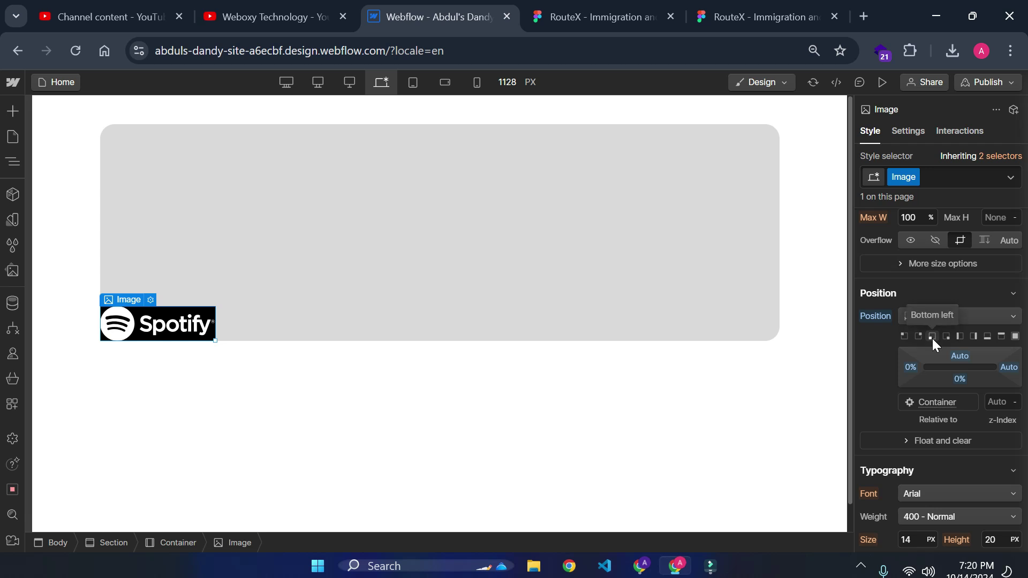
pyautogui.click(901, 336)
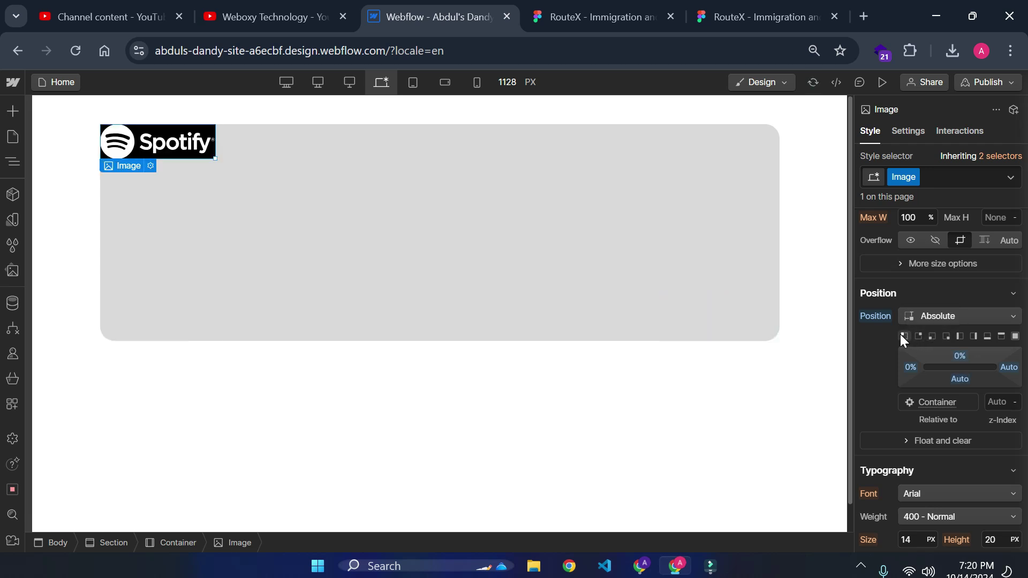
# Step: Try the Sticky position on the Spotify image and return it to Absolute
pyautogui.click(956, 316)
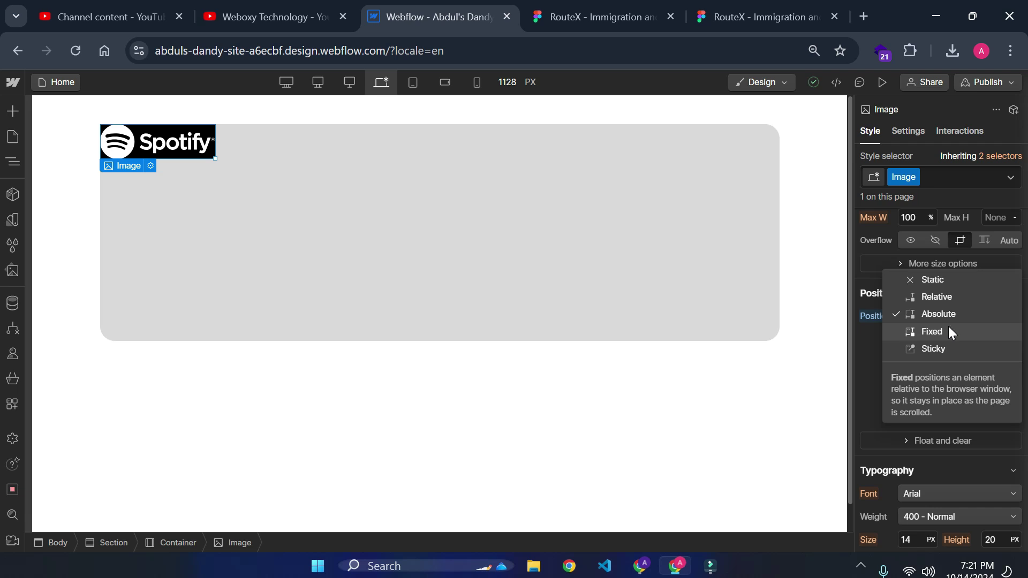
pyautogui.click(959, 351)
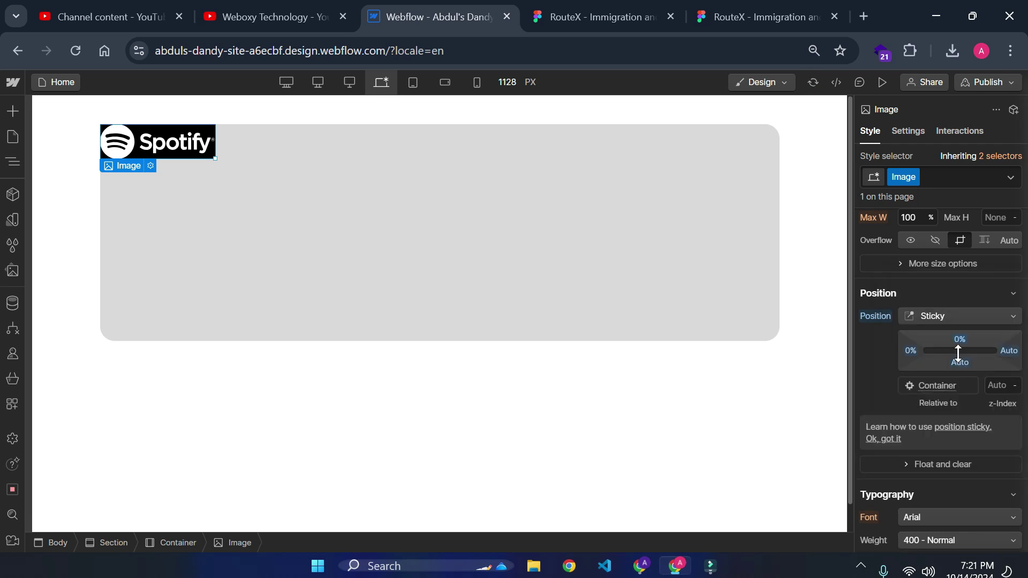
pyautogui.click(966, 317)
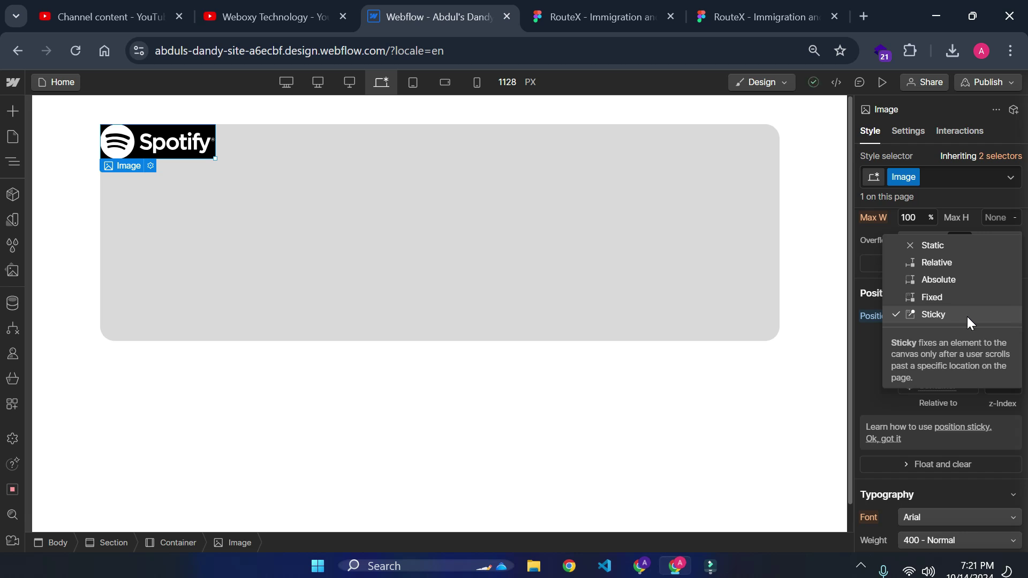
pyautogui.press('Escape')
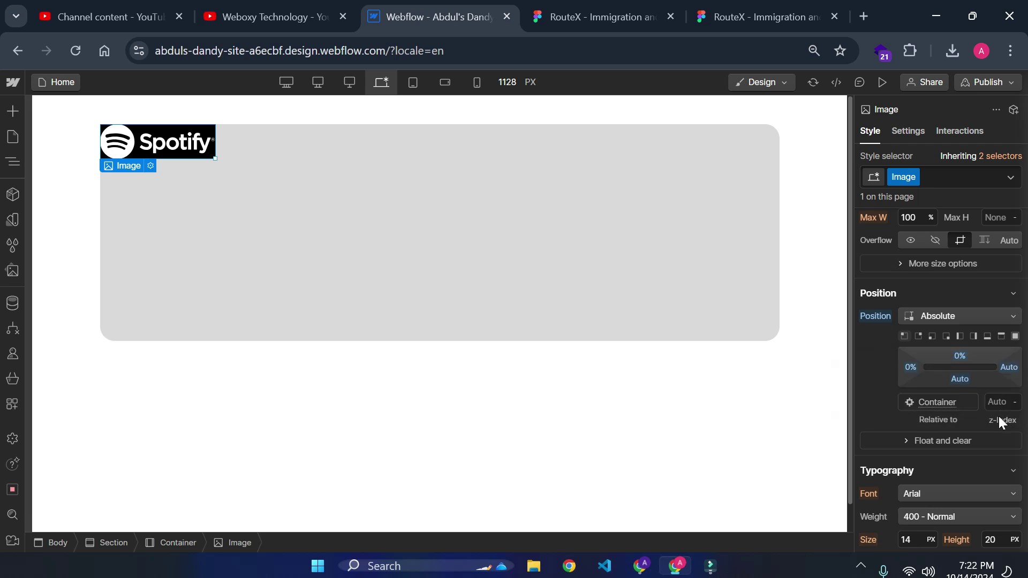
# Step: Add a second image element to the grey container using the pen-tool SVG from the site's image assets
pyautogui.moveTo(1000, 424)
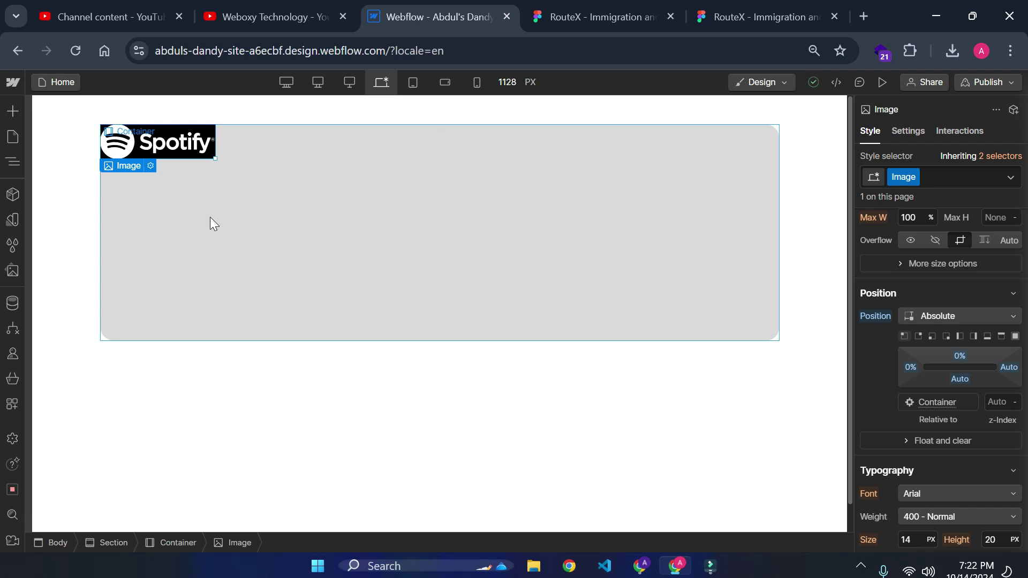
pyautogui.click(17, 114)
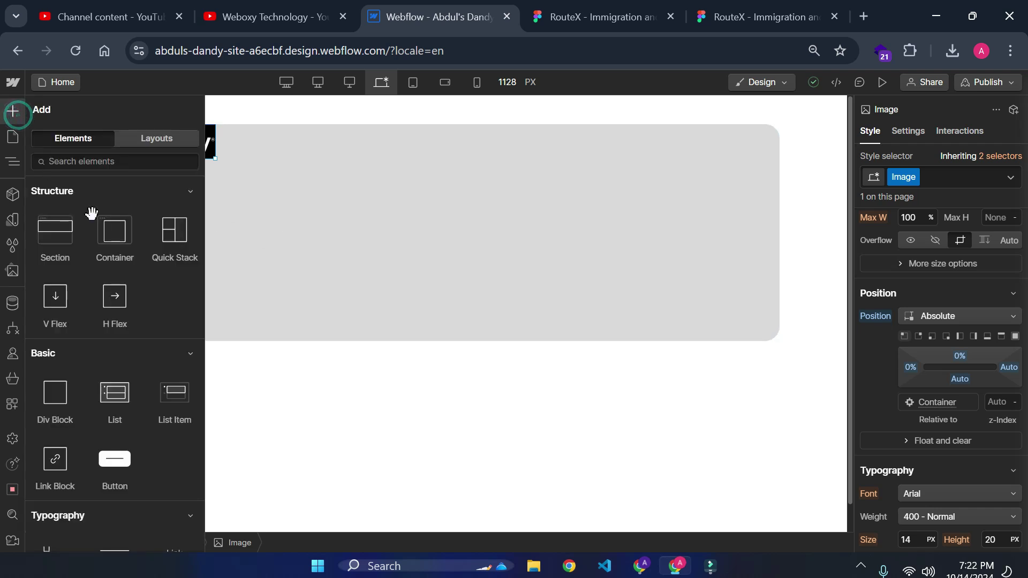
pyautogui.scroll(-5, 78, 470)
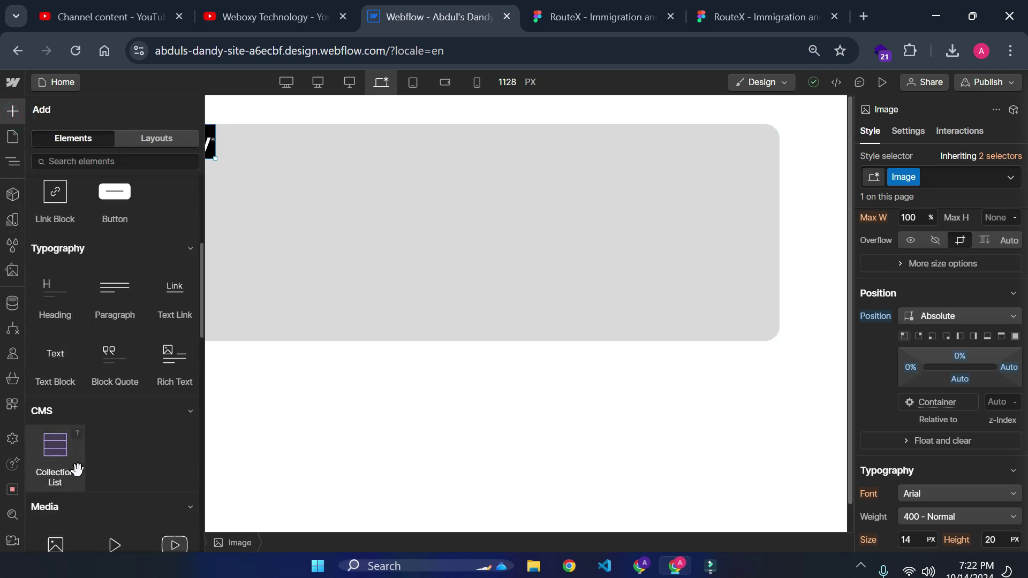
pyautogui.scroll(-5, 75, 425)
pyautogui.click(57, 283)
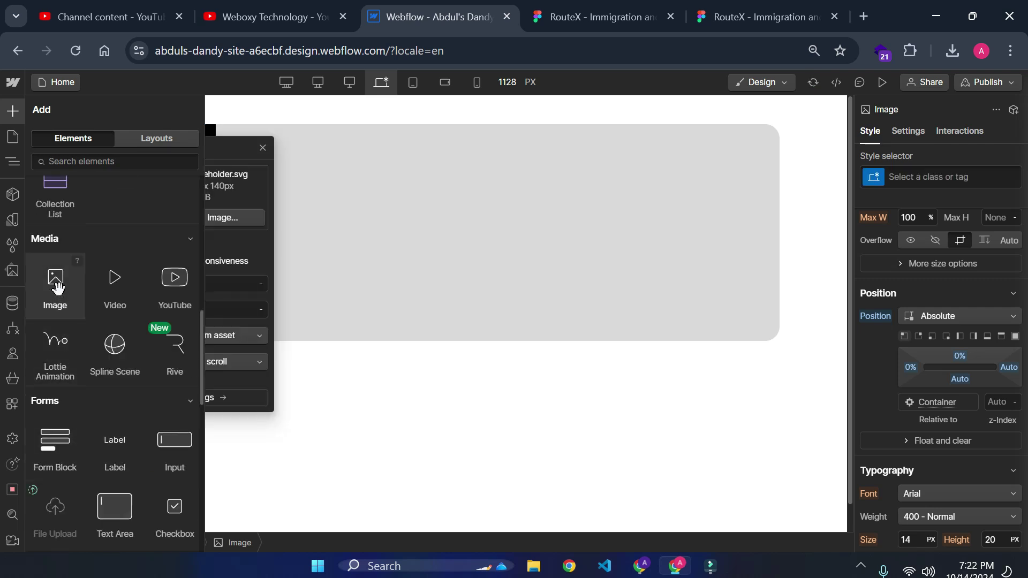
pyautogui.click(192, 313)
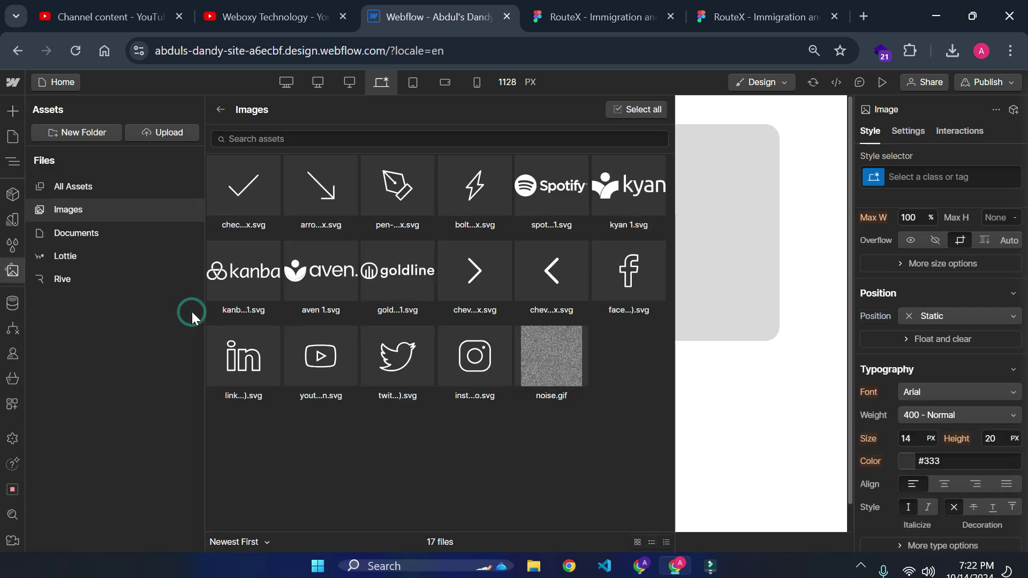
pyautogui.click(407, 195)
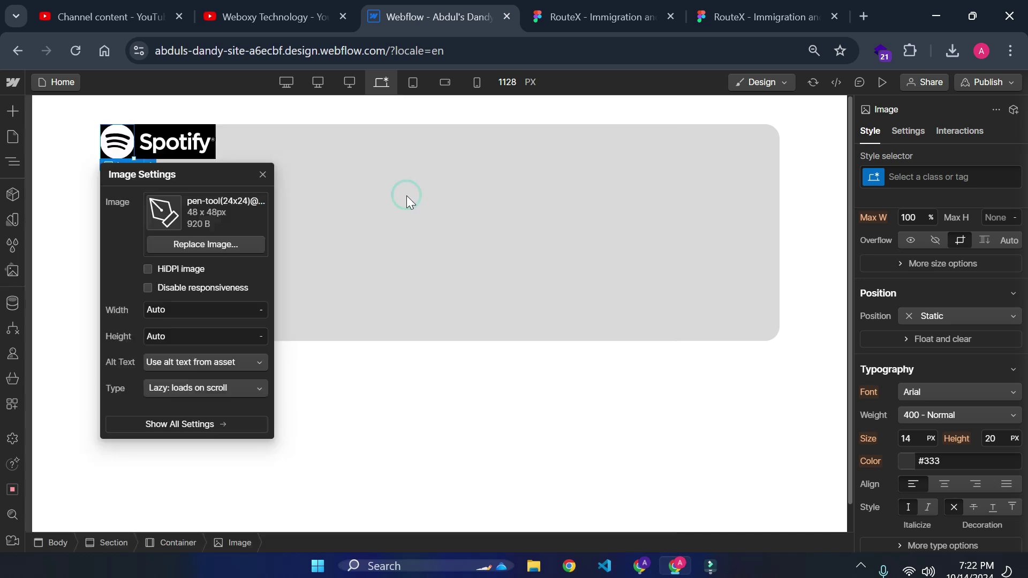
pyautogui.click(263, 175)
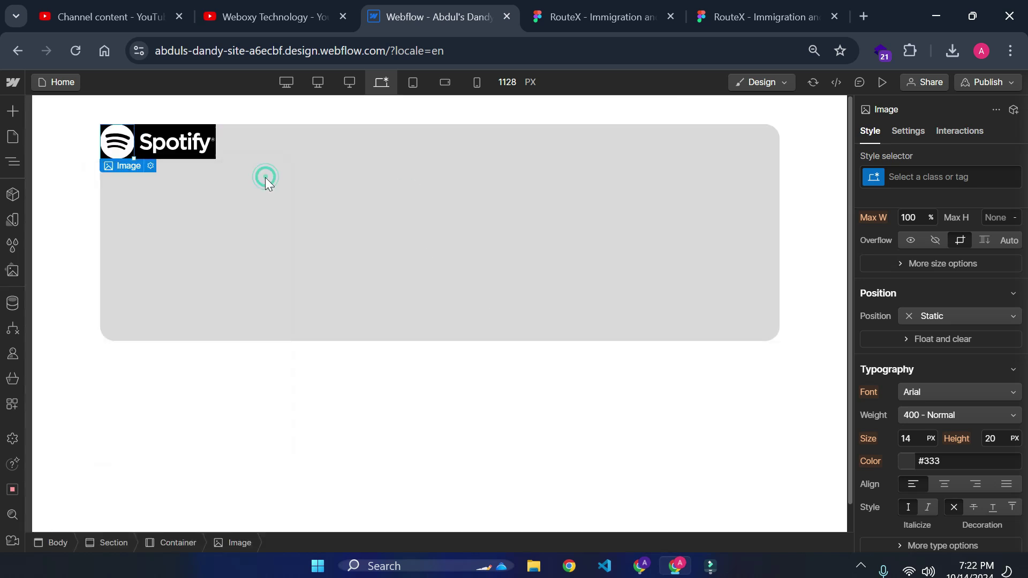
# Step: Set the new pen-tool image's position to Absolute
pyautogui.scroll(3, 927, 478)
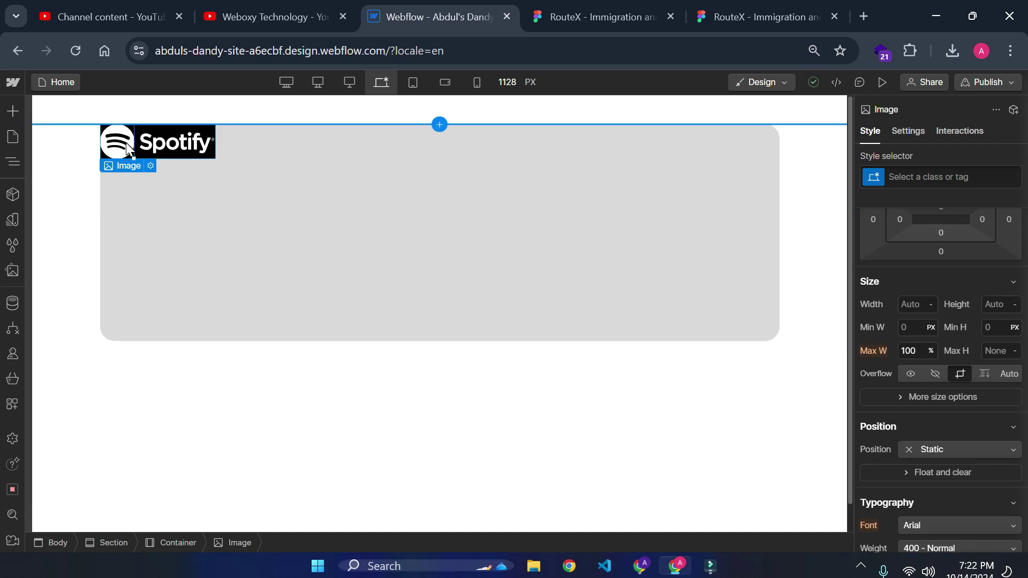
pyautogui.click(957, 448)
pyautogui.click(953, 442)
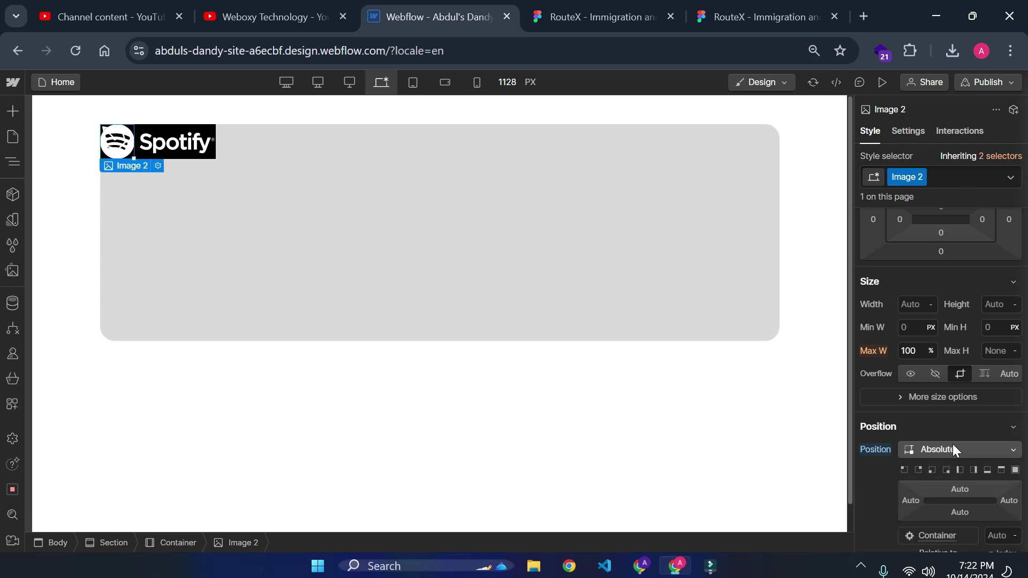
# Step: Give the pen-tool image a black background color
pyautogui.scroll(-3, 947, 483)
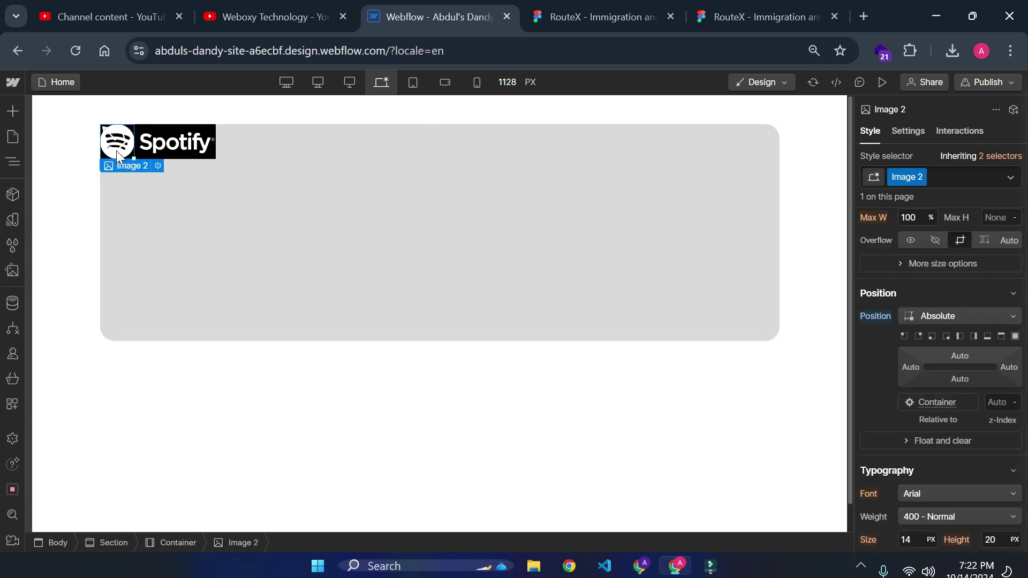
pyautogui.scroll(-3, 947, 412)
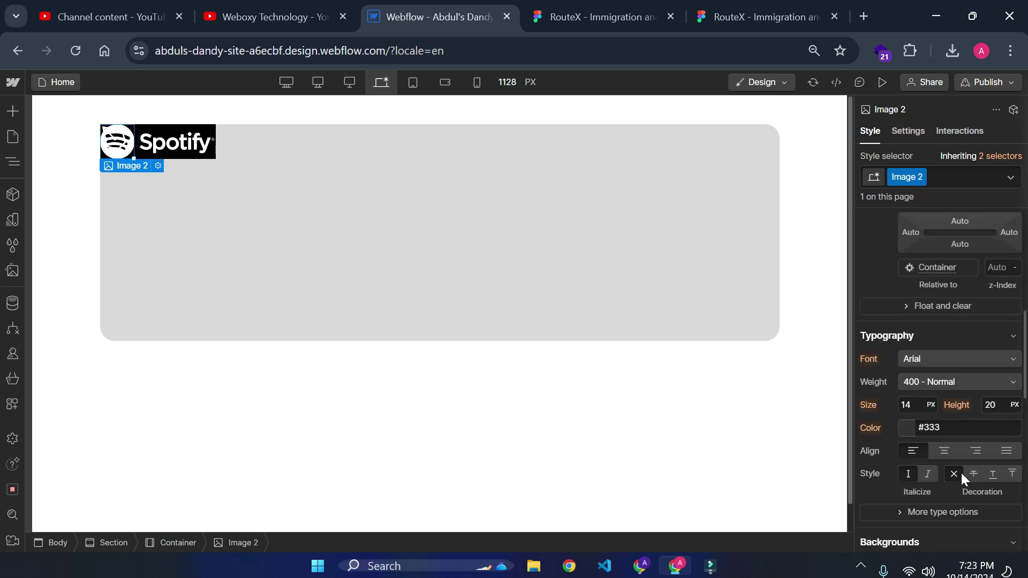
pyautogui.scroll(-5, 959, 475)
pyautogui.click(907, 321)
pyautogui.moveTo(912, 417); pyautogui.dragTo(804, 475)
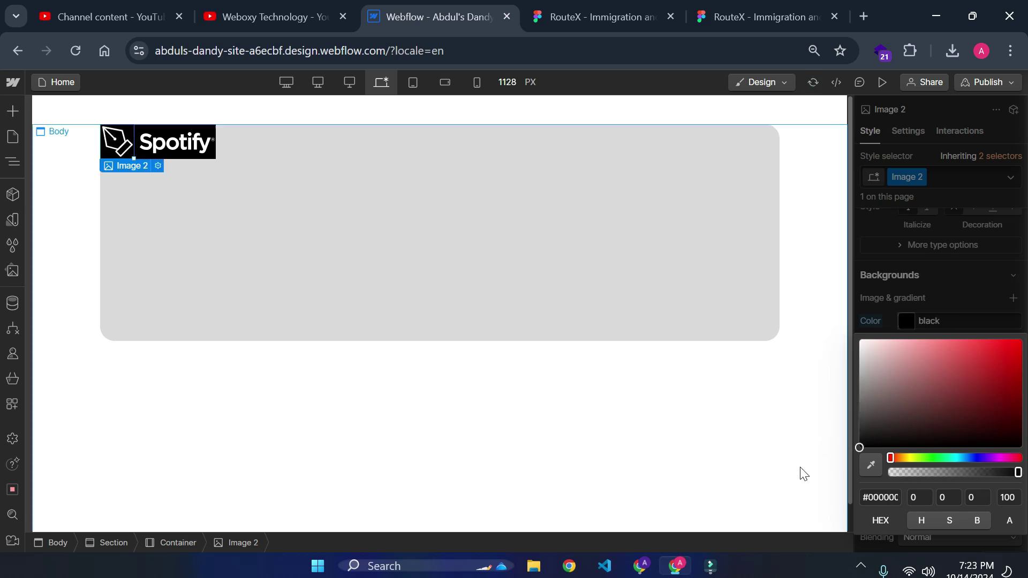
pyautogui.click(932, 300)
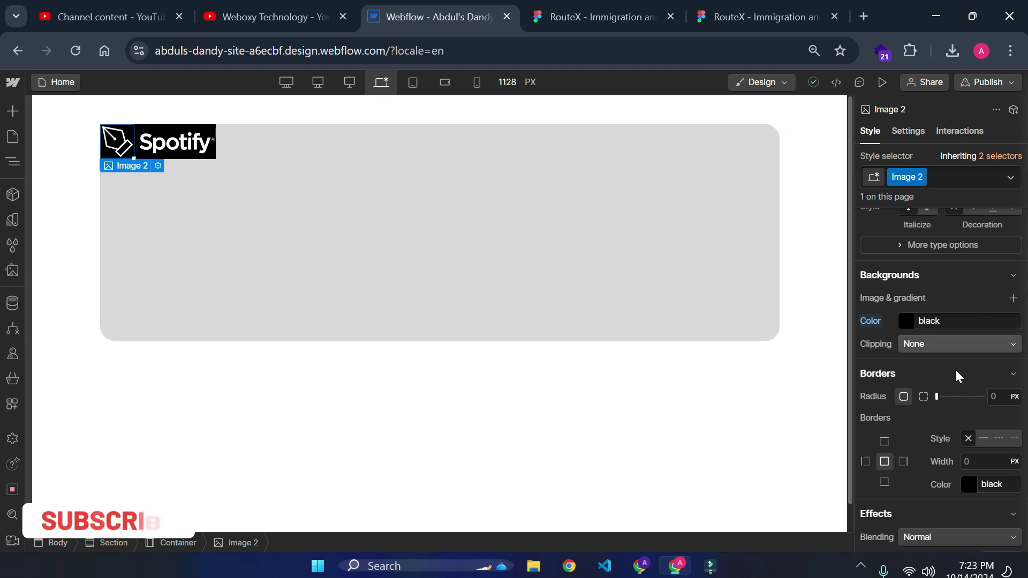
# Step: Select the Spotify image and set its z-index to 2
pyautogui.click(180, 143)
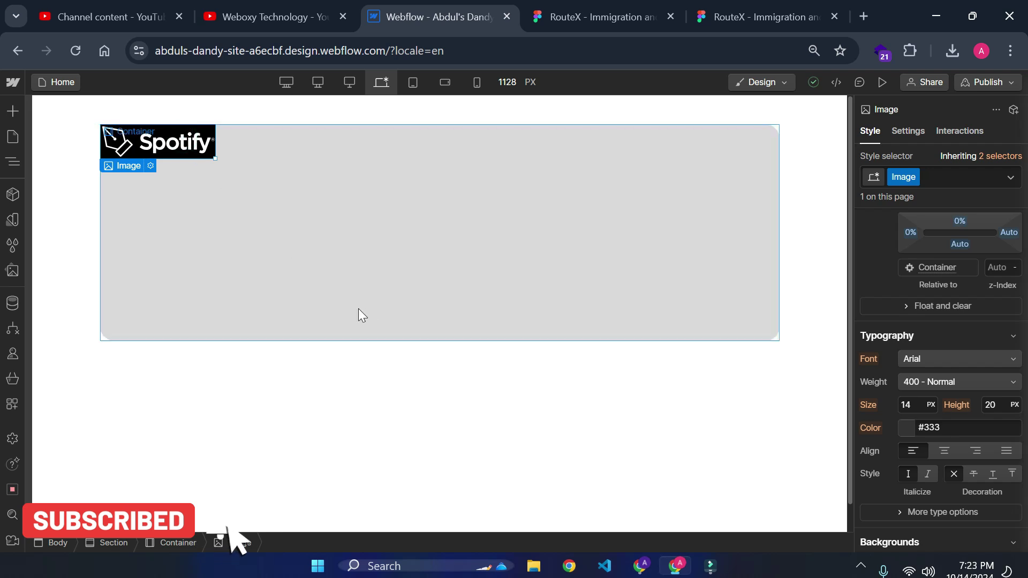
pyautogui.click(999, 267)
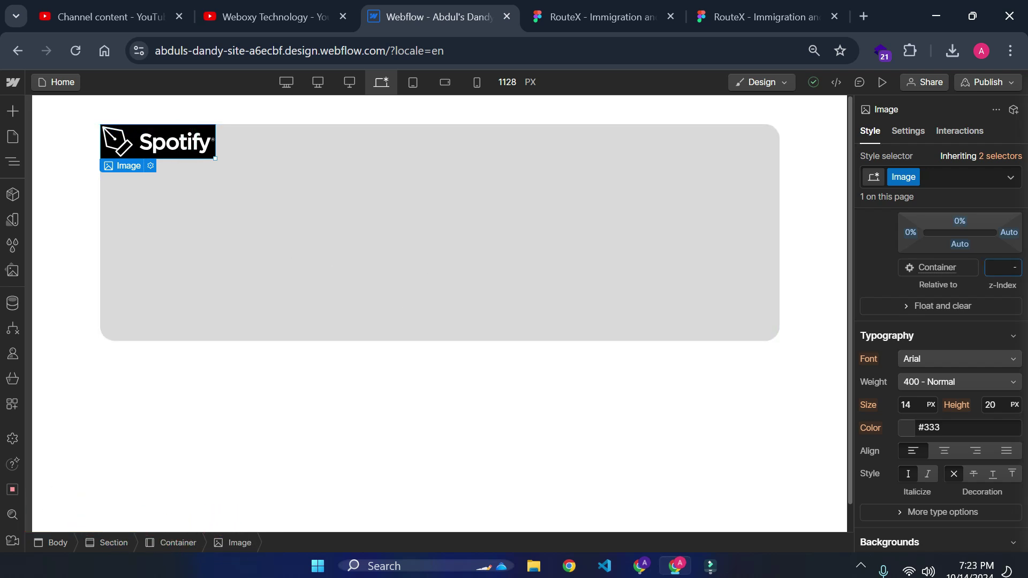
pyautogui.write('2')
pyautogui.press('Return')
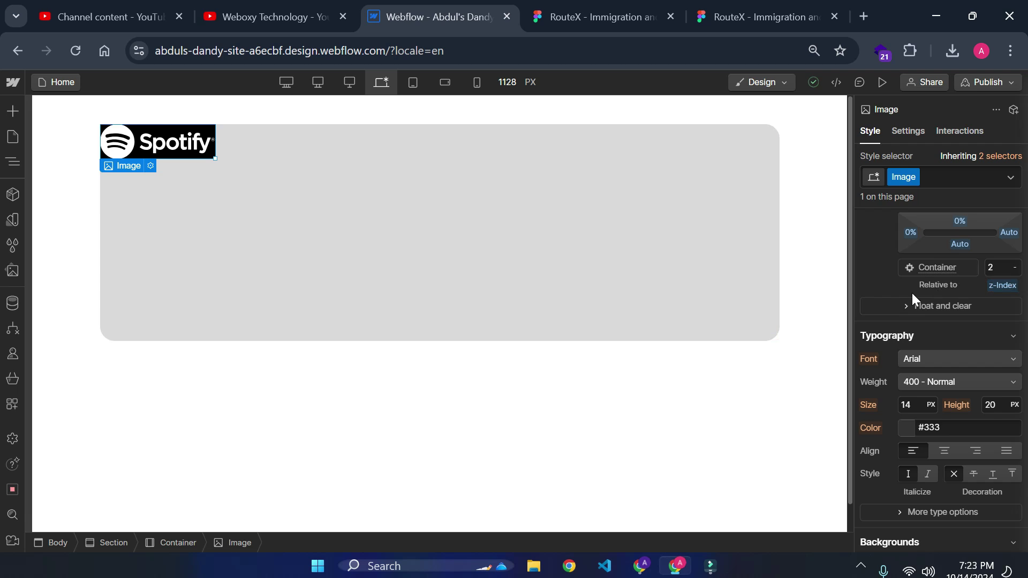
# Step: Select Image 2, the pen-tool image, from the element tree and set its z-index to 4
pyautogui.click(13, 161)
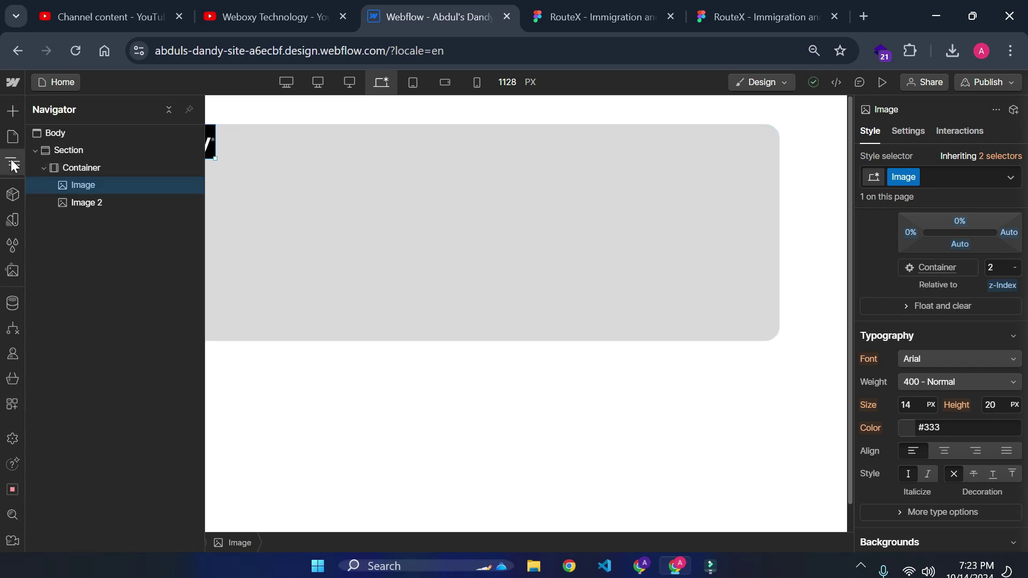
pyautogui.click(93, 201)
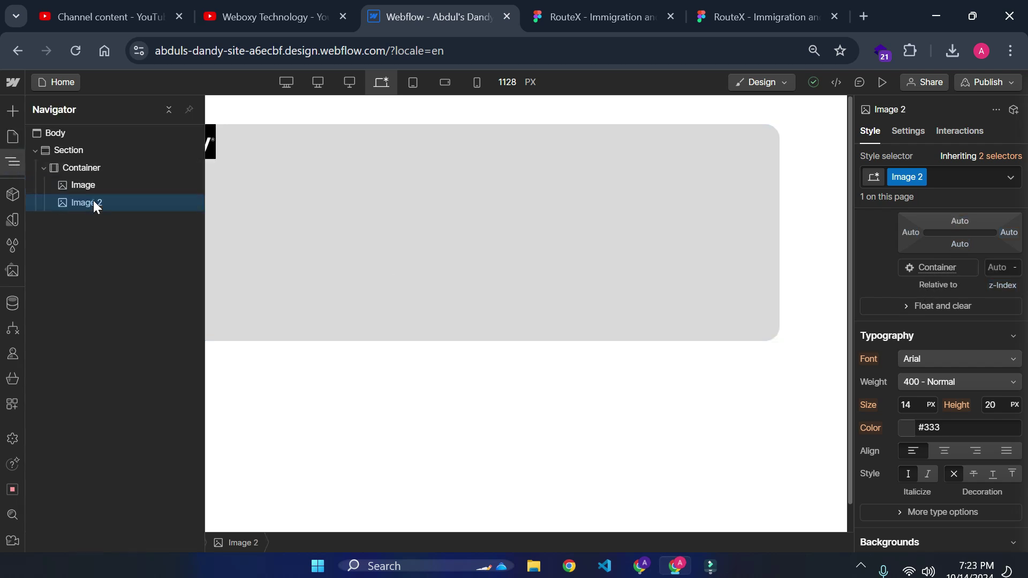
pyautogui.click(14, 167)
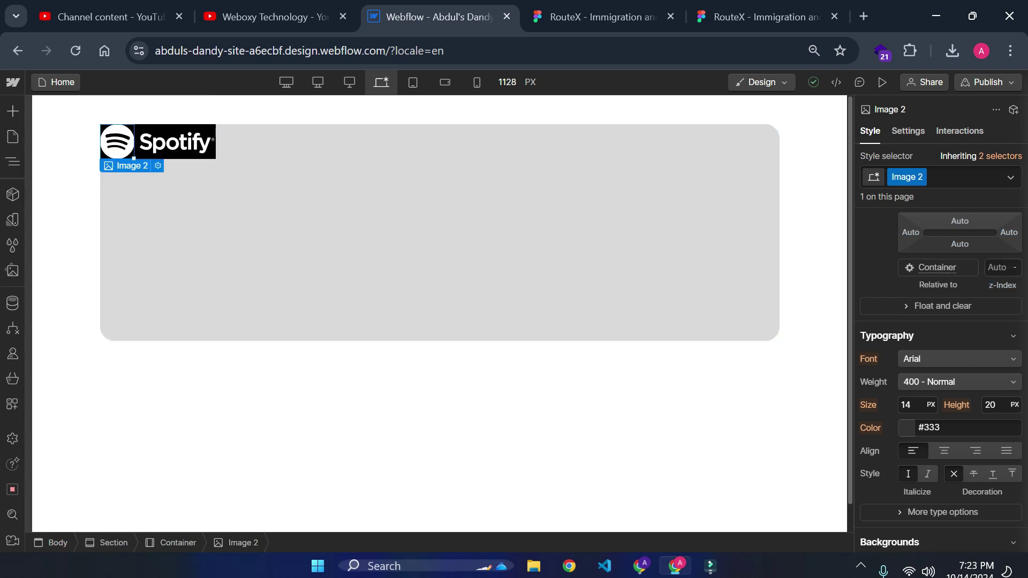
pyautogui.click(997, 267)
pyautogui.press('Return')
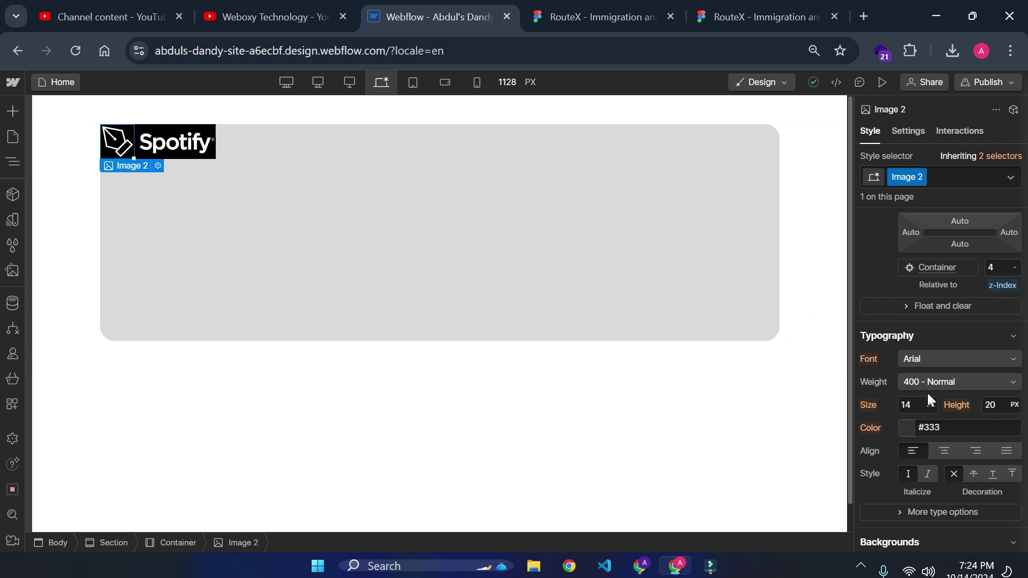
pyautogui.scroll(3, 895, 470)
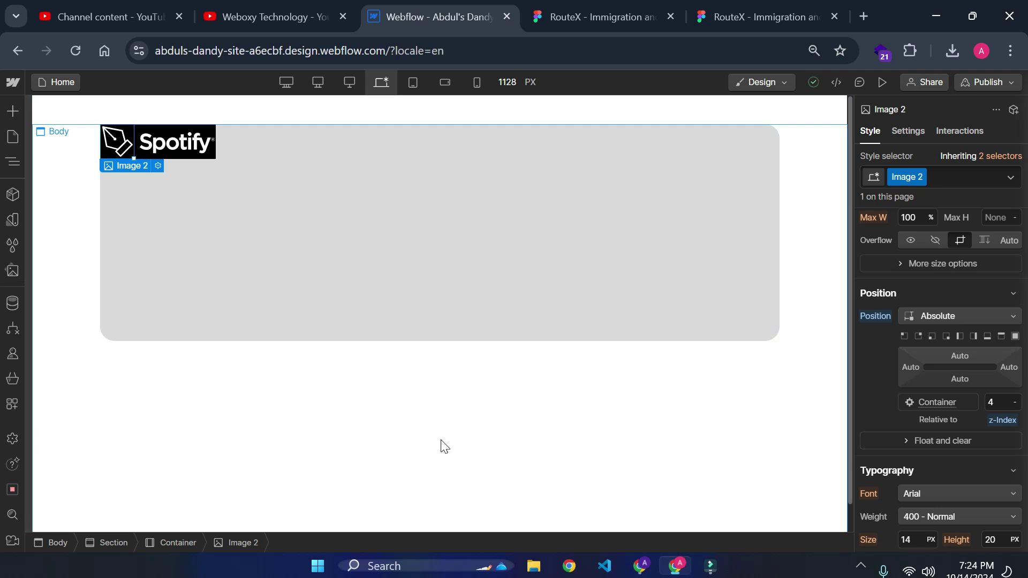
# Step: Switch to the RouteX prototype in Figma and look over its hero section
pyautogui.click(13, 163)
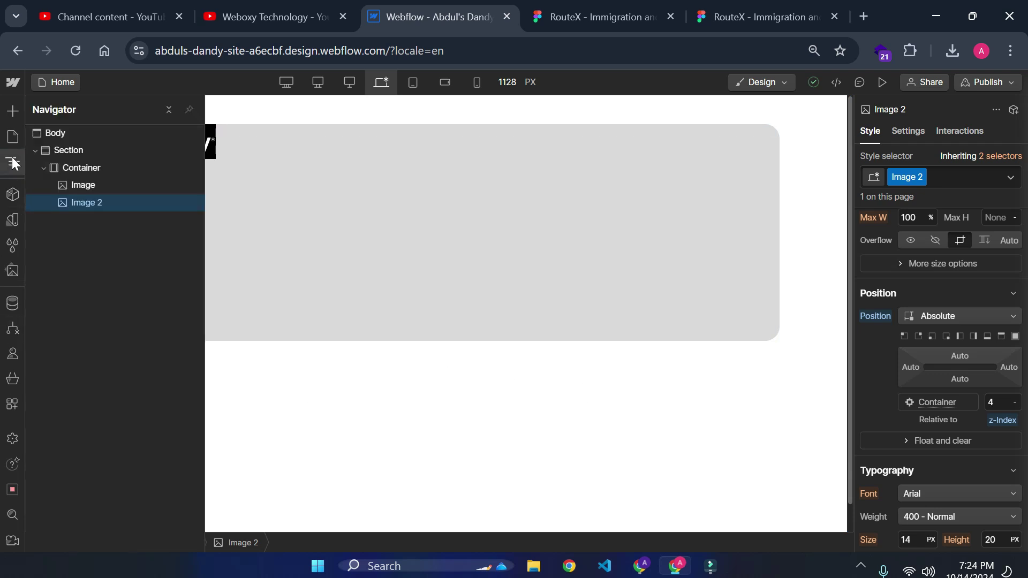
pyautogui.click(13, 163)
pyautogui.click(766, 17)
pyautogui.scroll(-2, 422, 375)
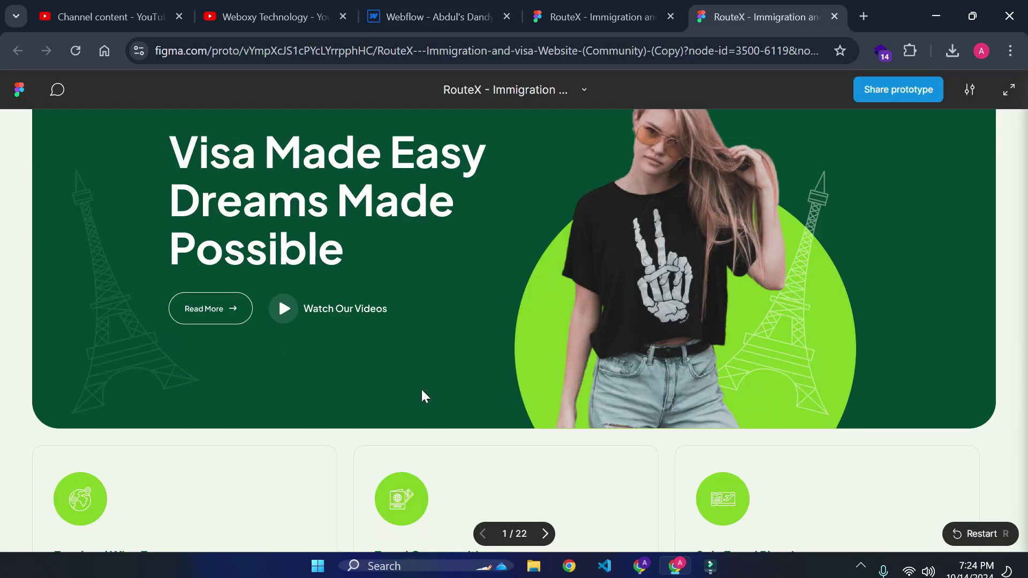
pyautogui.scroll(2, 390, 421)
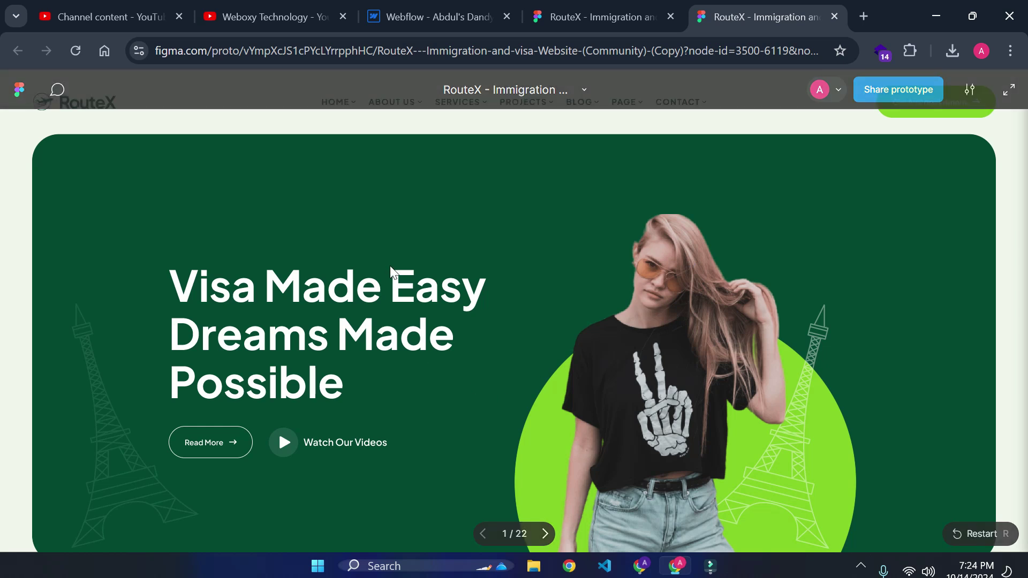
# Step: Return to Webflow and delete the Section with its container and both images, leaving the page empty
pyautogui.click(429, 16)
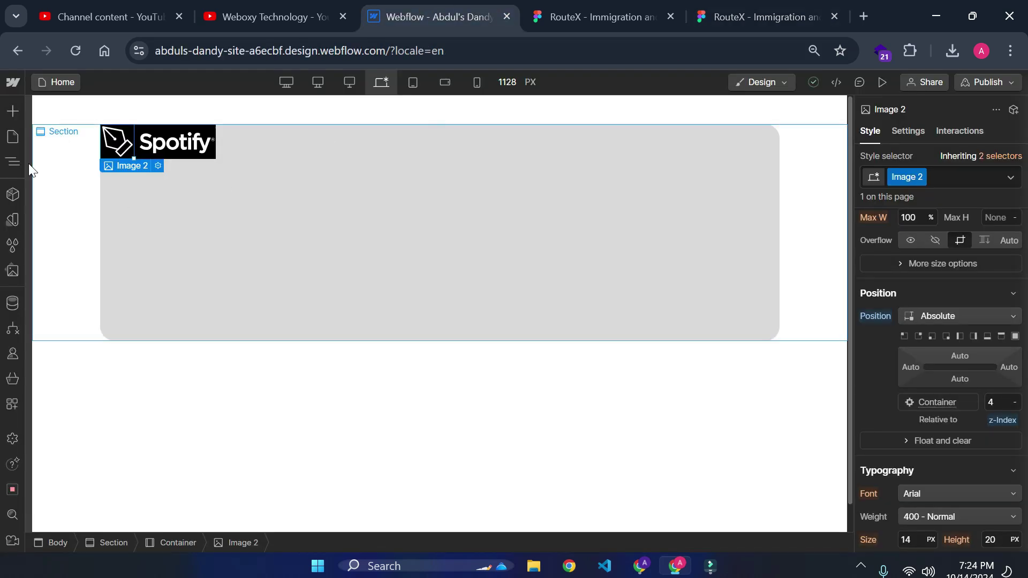
pyautogui.click(9, 163)
pyautogui.click(116, 149)
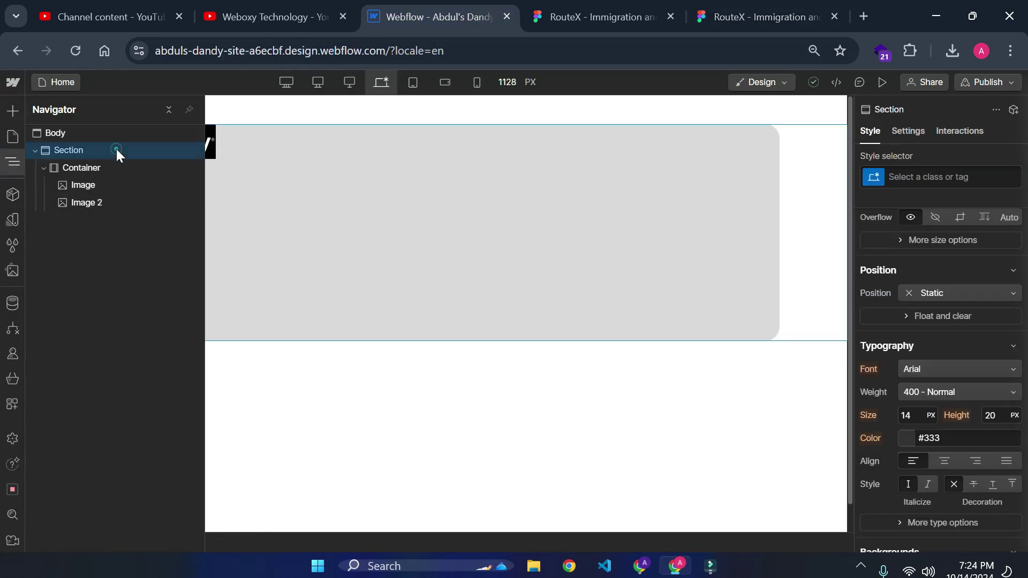
pyautogui.press('Delete')
pyautogui.click(1, 162)
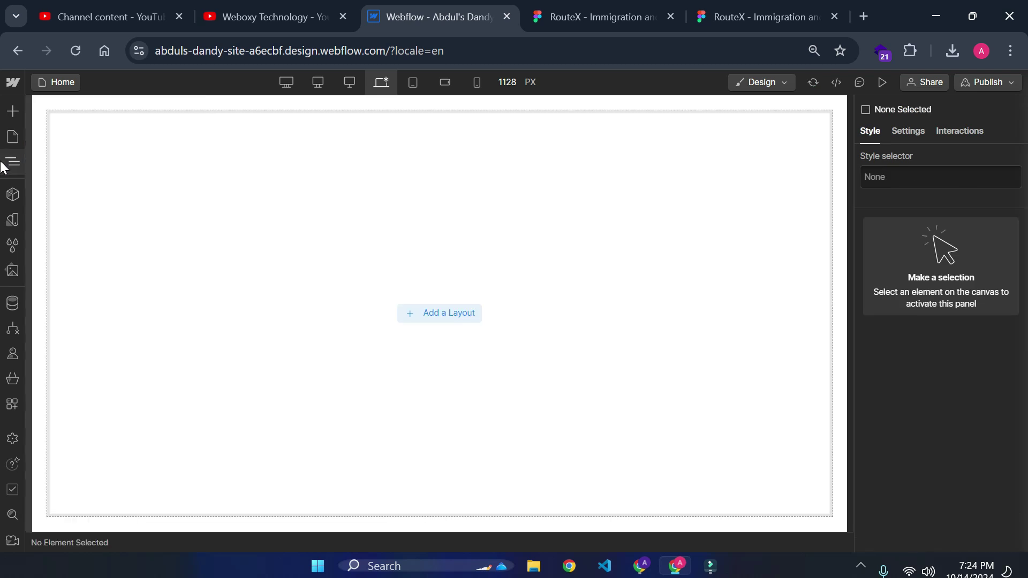
pyautogui.click(2, 164)
# Step: Switch to the RouteX design file in Figma, select the Hero group and highlight the dark green hex code 034233 in its selection colors
pyautogui.hotkey('ctrl', 'Tab')
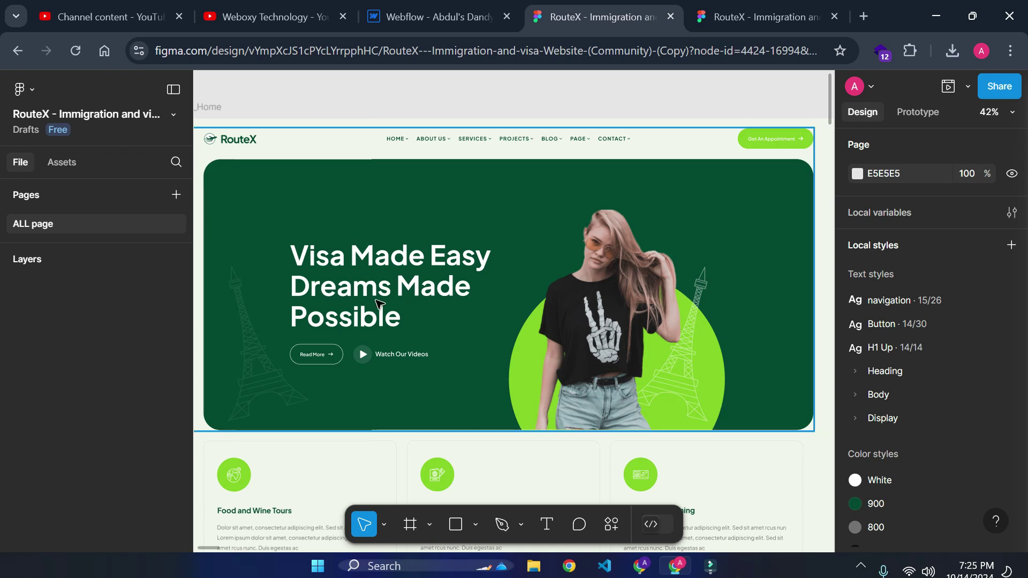
pyautogui.scroll(-5, 379, 304)
pyautogui.scroll(-4, 380, 321)
pyautogui.scroll(11, 383, 369)
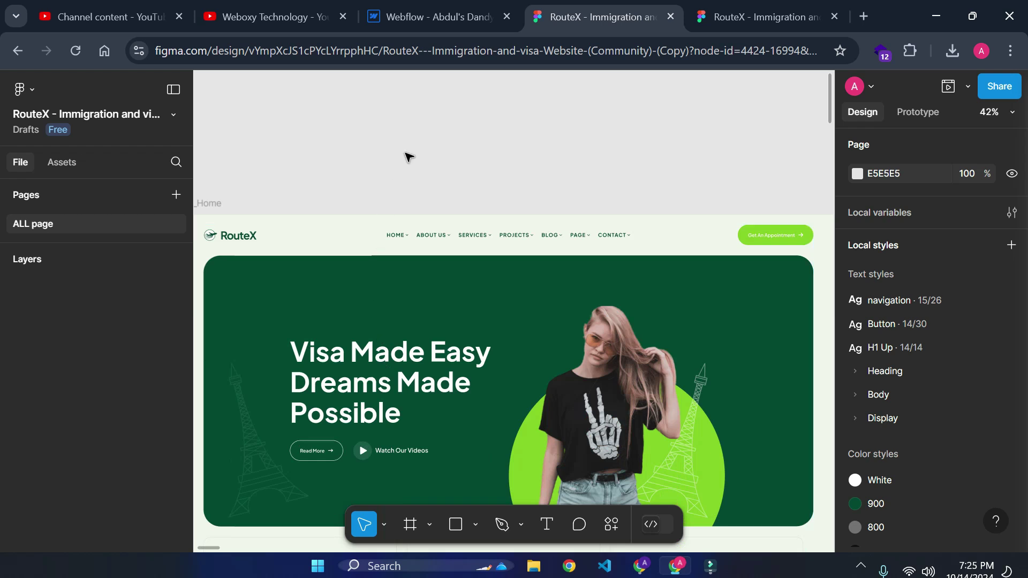
pyautogui.scroll(-2, 373, 336)
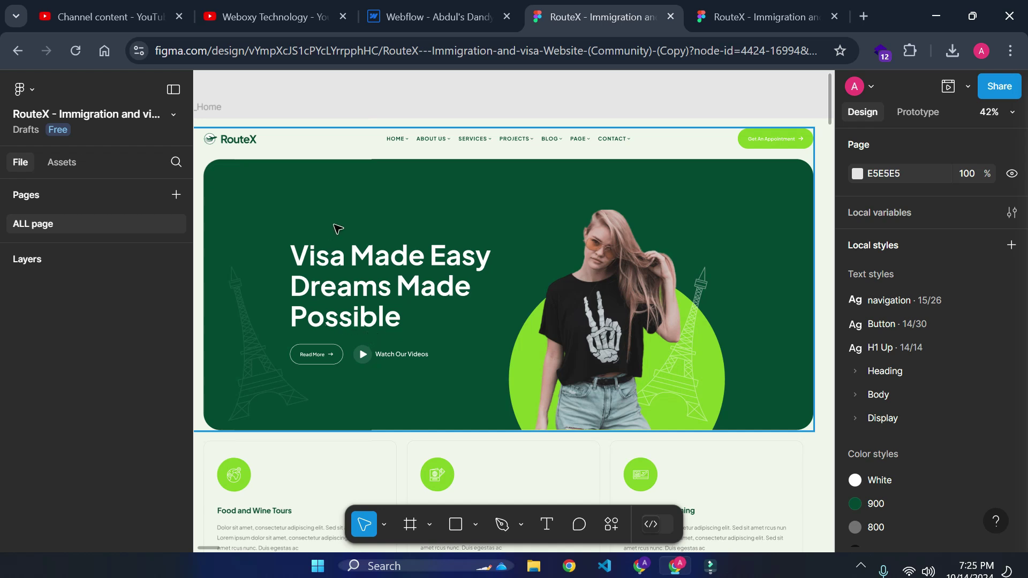
pyautogui.click(582, 218)
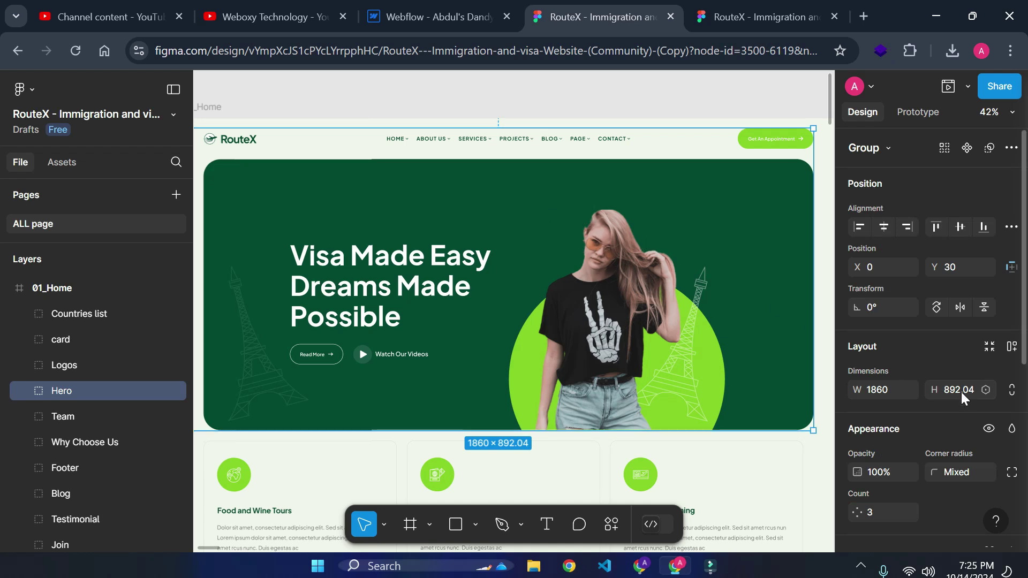
pyautogui.scroll(-5, 964, 455)
pyautogui.click(885, 430)
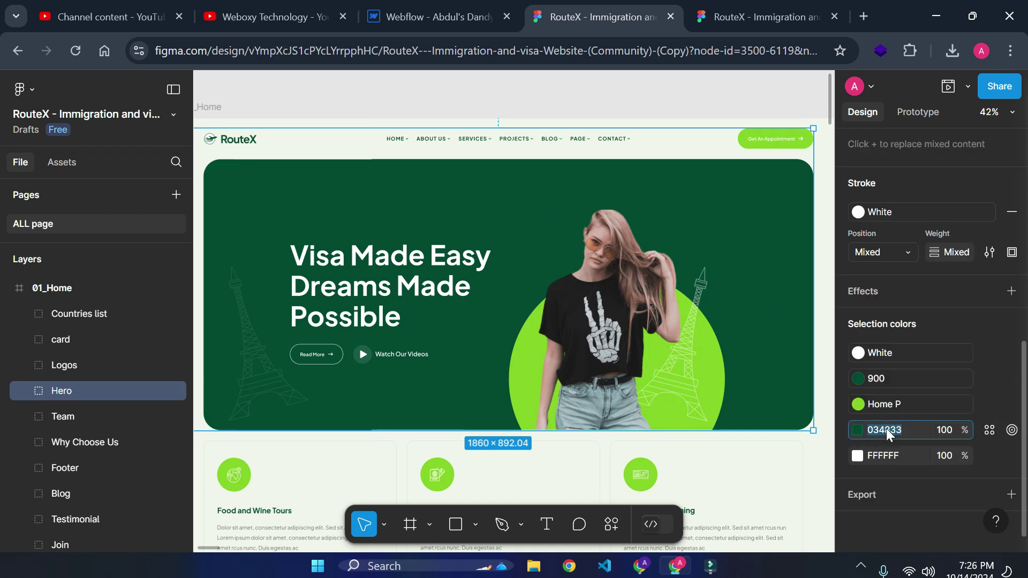
# Step: Switch to Webflow and create a color variable named main-bg with the value #034833
pyautogui.click(426, 13)
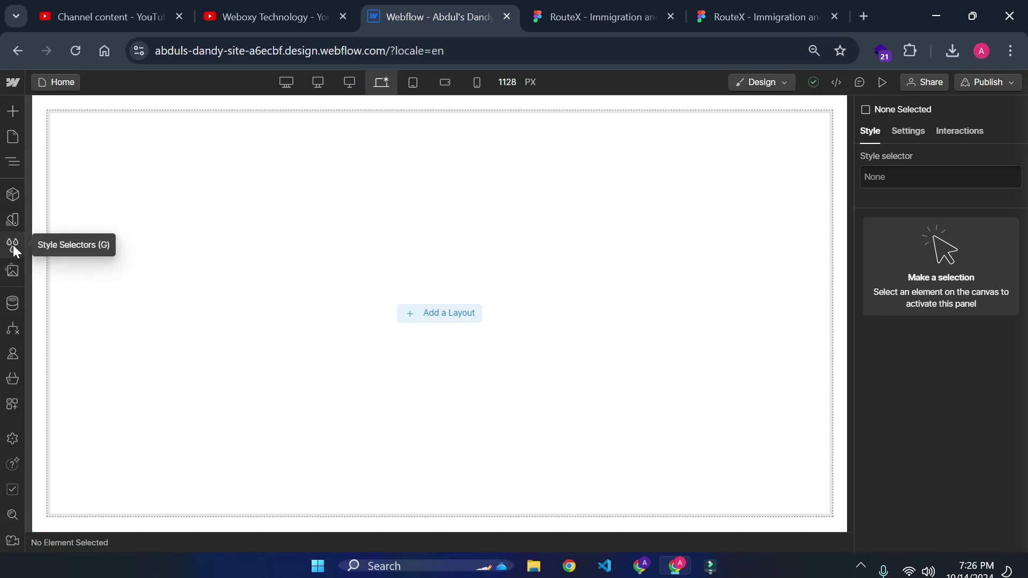
pyautogui.click(14, 229)
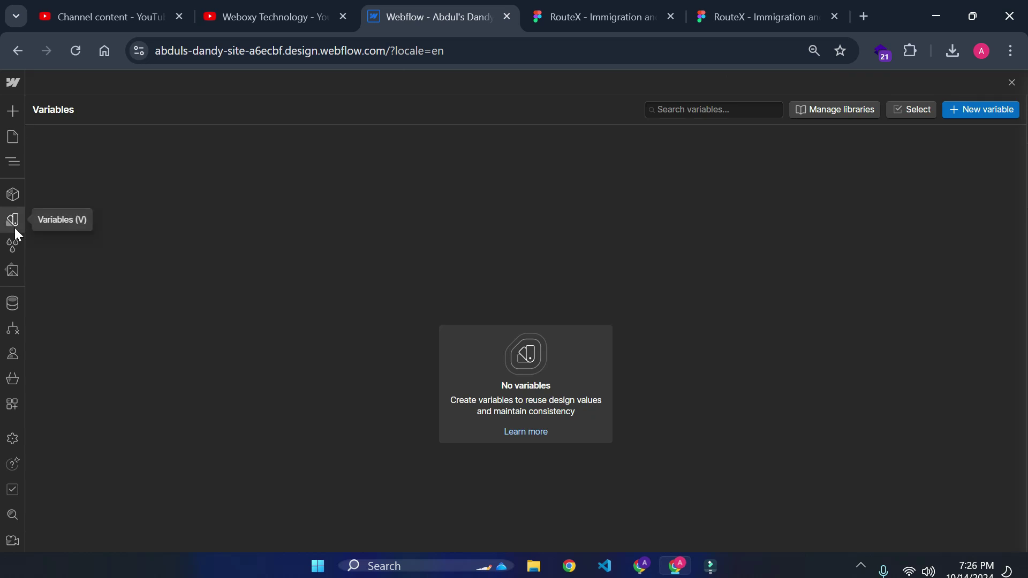
pyautogui.click(970, 111)
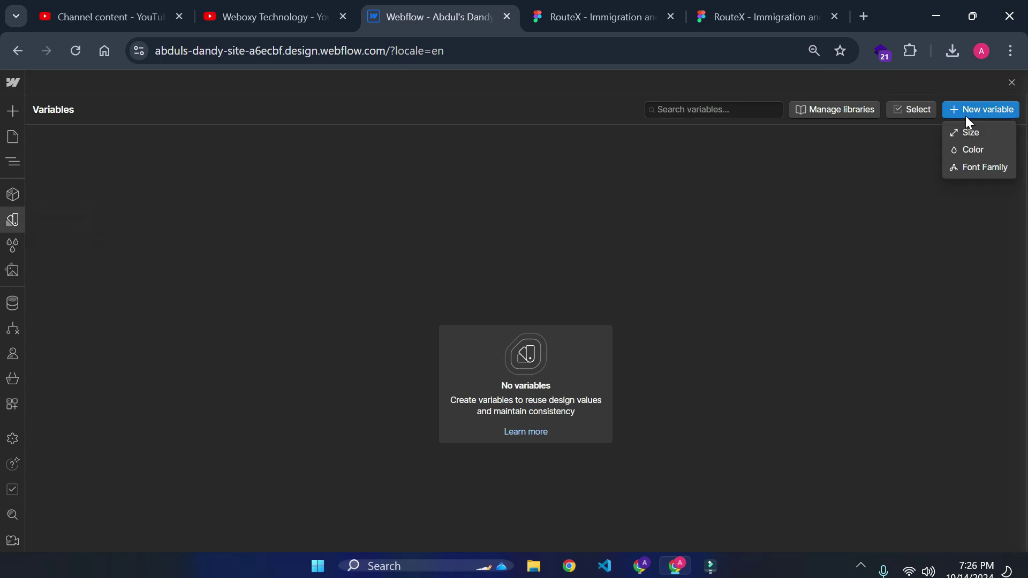
pyautogui.click(983, 153)
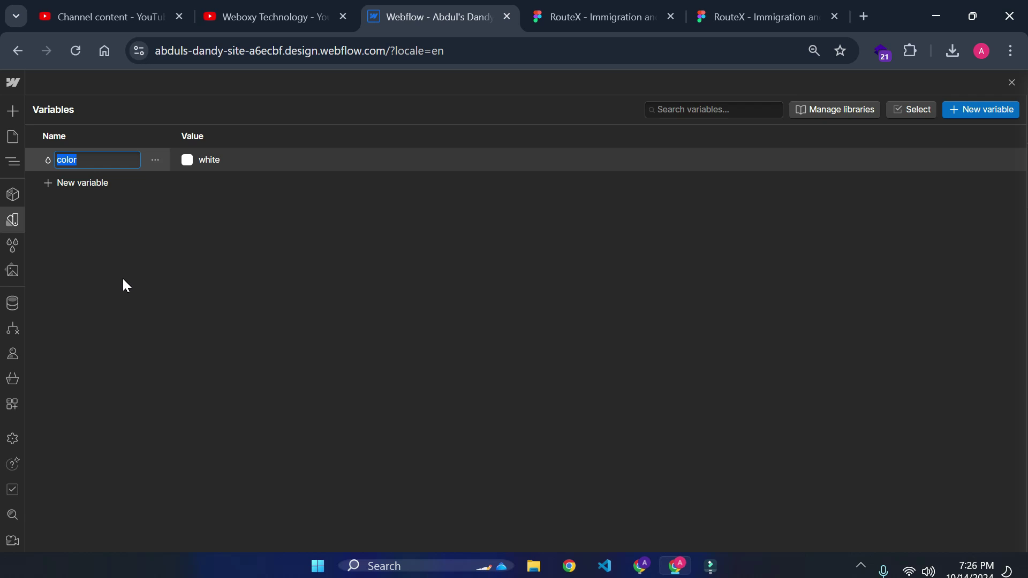
pyautogui.write('main-bg')
pyautogui.click(234, 155)
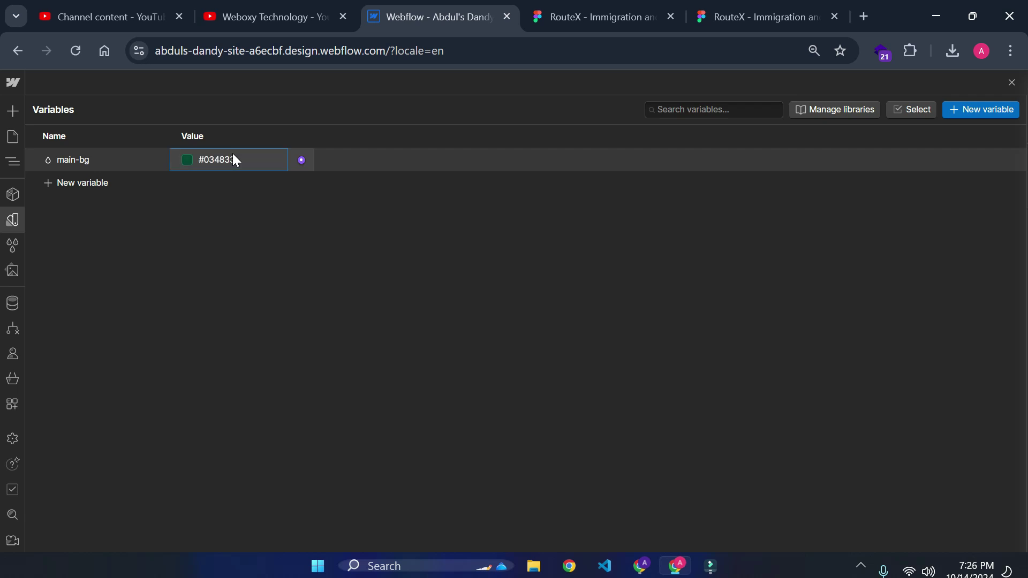
# Step: Switch to the RouteX design file in Figma and check the hero heading's typography and font family
pyautogui.click(578, 6)
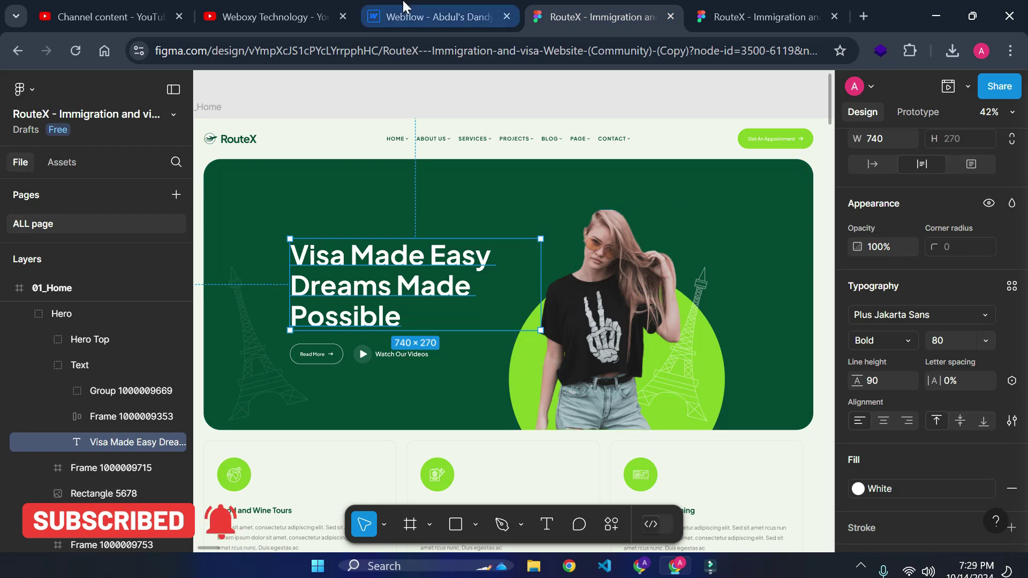
pyautogui.click(404, 6)
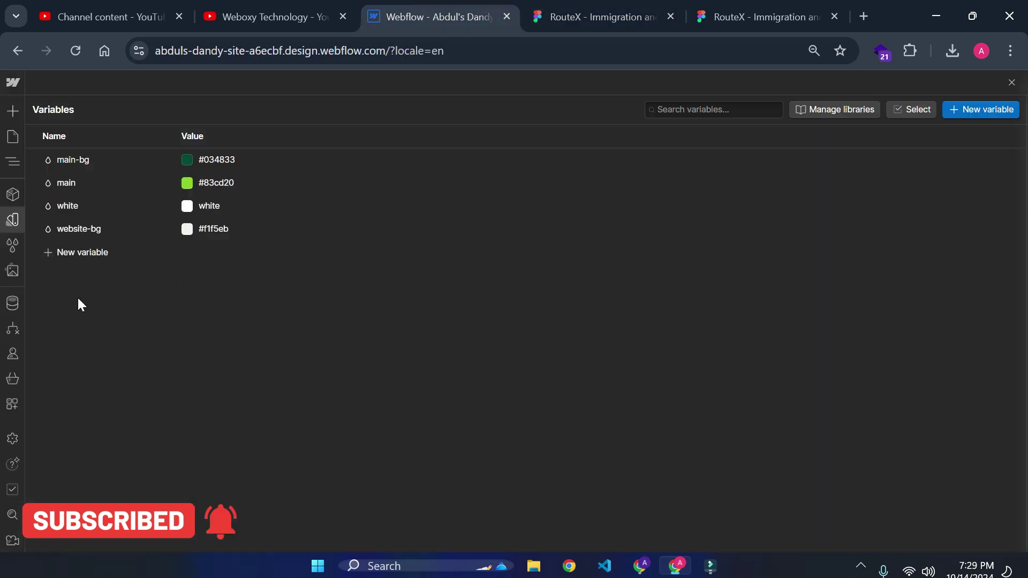
pyautogui.click(600, 7)
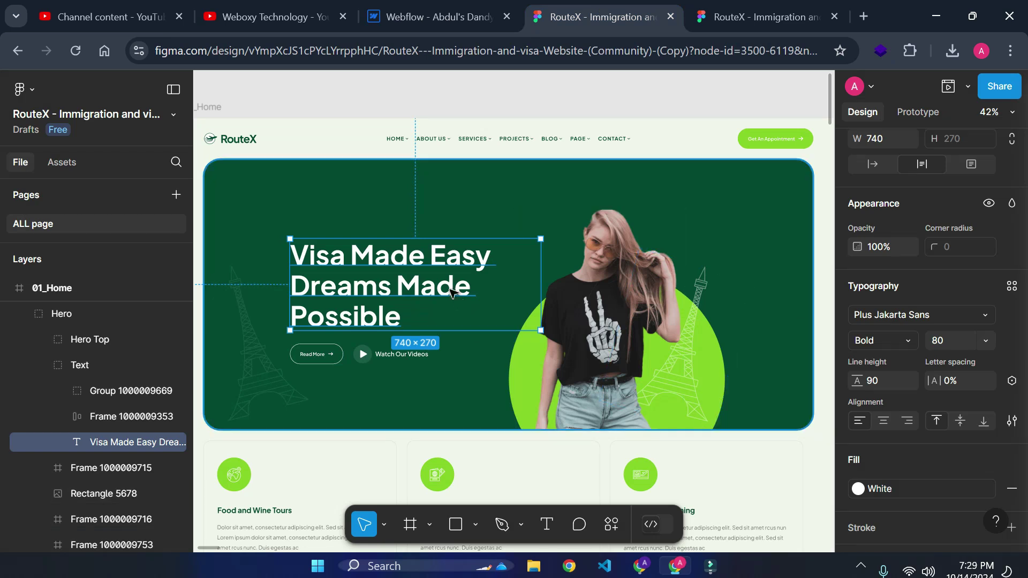
pyautogui.scroll(5, 996, 375)
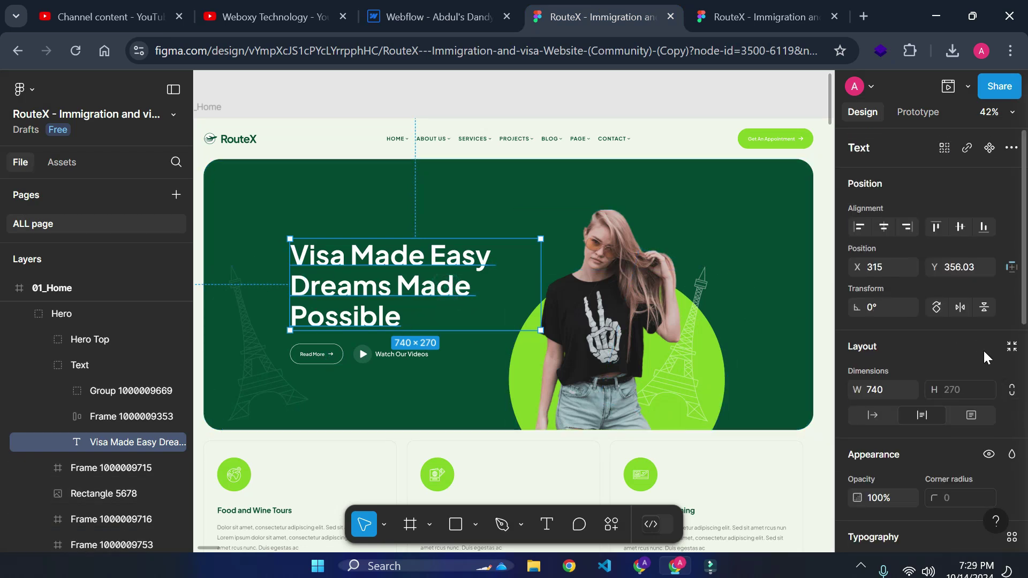
pyautogui.scroll(-5, 925, 289)
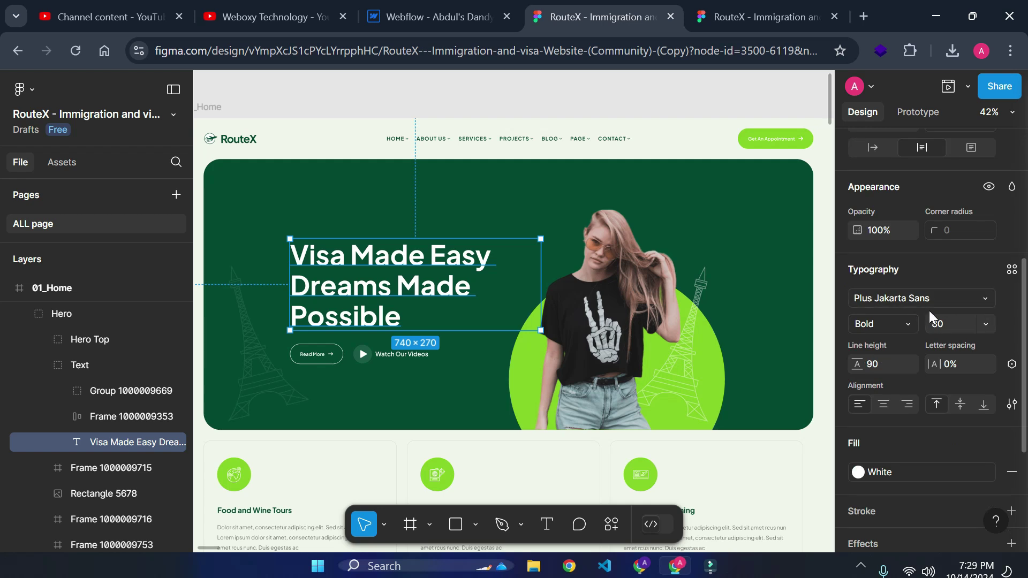
pyautogui.click(971, 302)
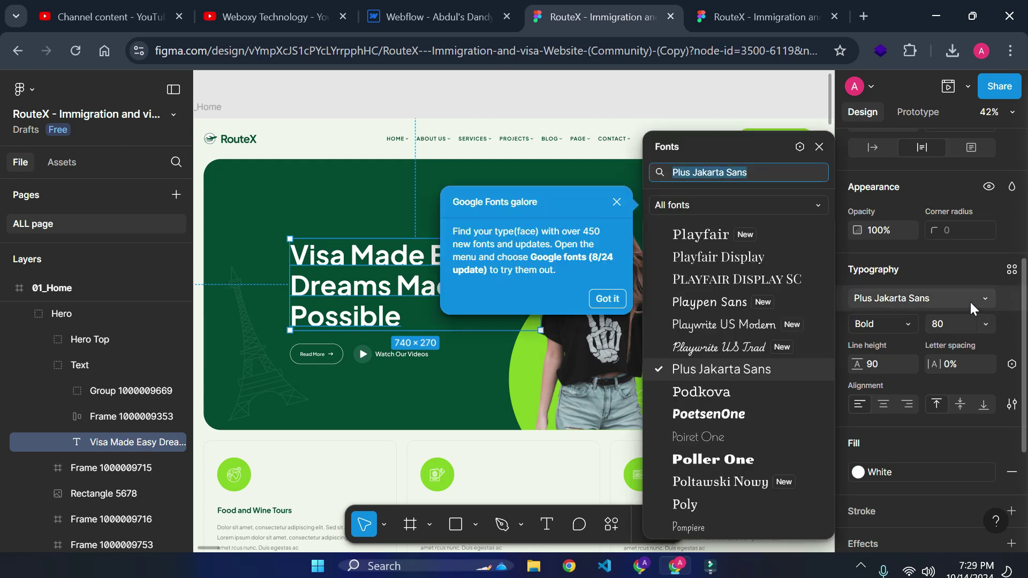
pyautogui.press('Escape')
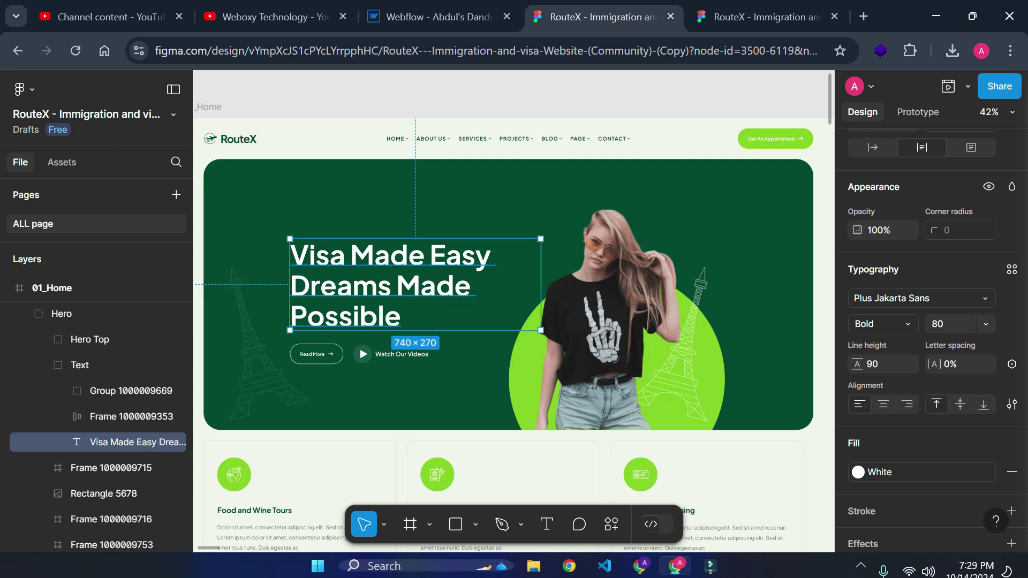
# Step: Return to Webflow, select the Body element and open the site's font settings through its Add fonts option
pyautogui.click(434, 17)
pyautogui.click(12, 163)
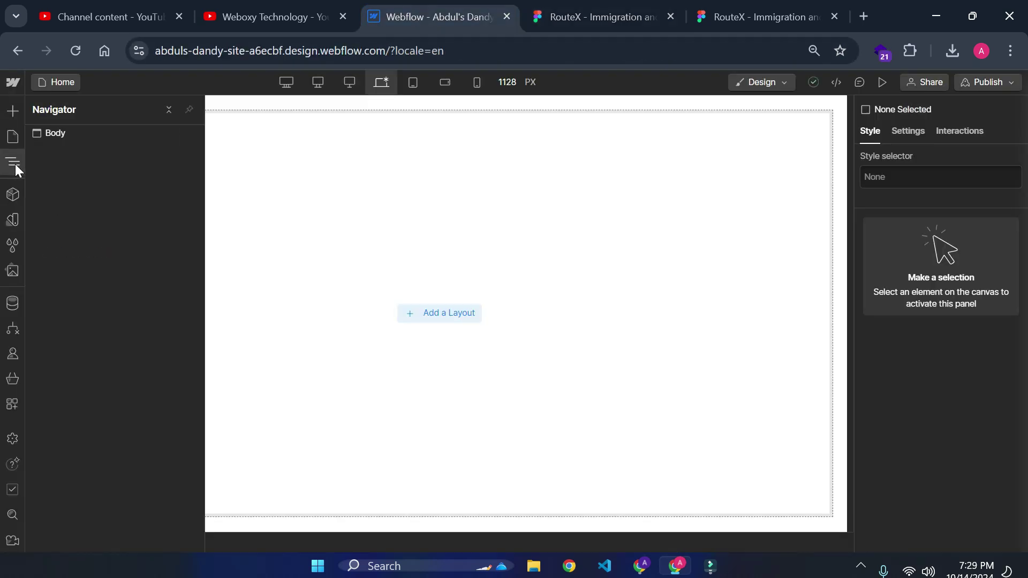
pyautogui.click(119, 137)
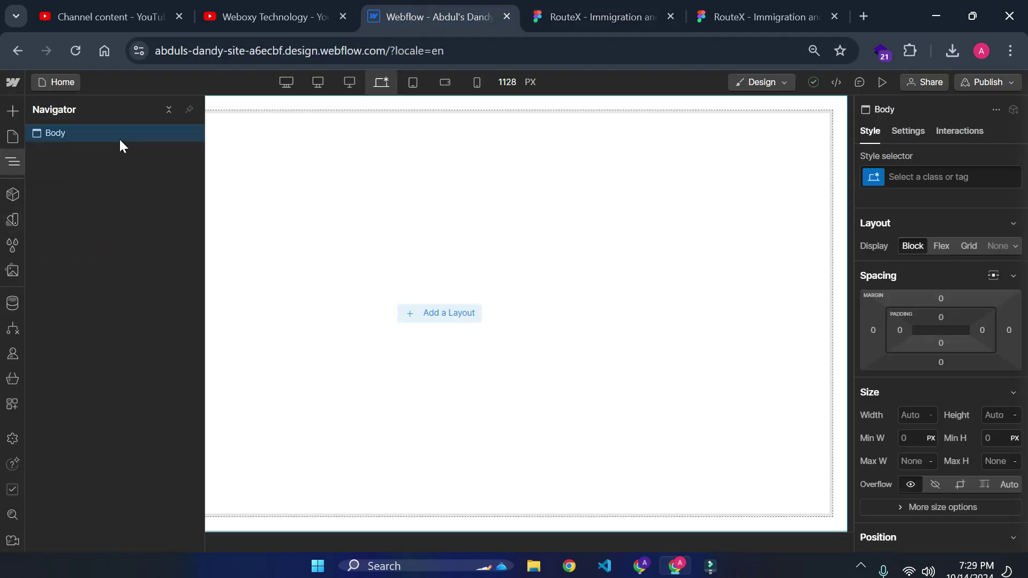
pyautogui.scroll(-8, 977, 459)
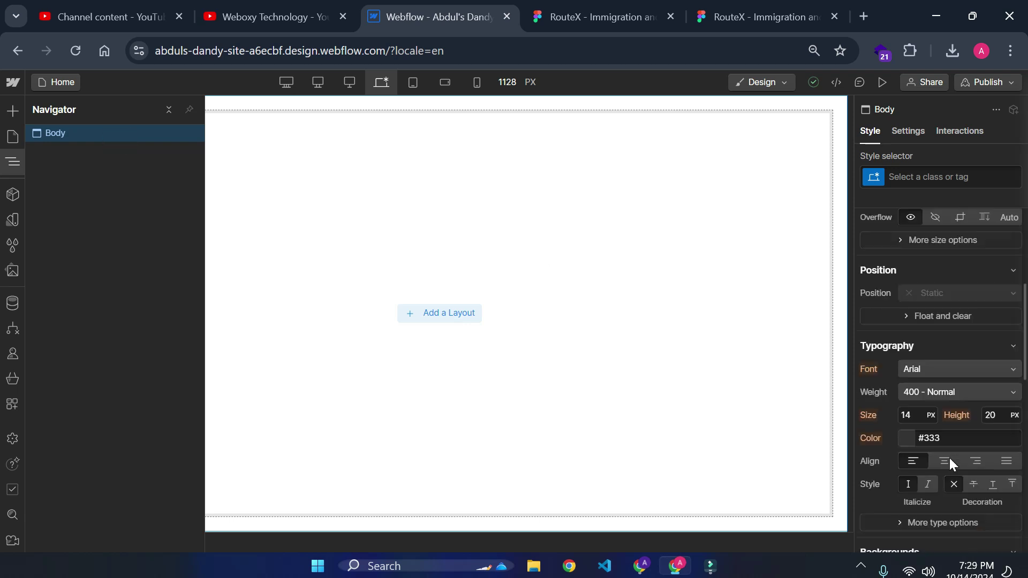
pyautogui.click(981, 234)
pyautogui.scroll(3, 980, 232)
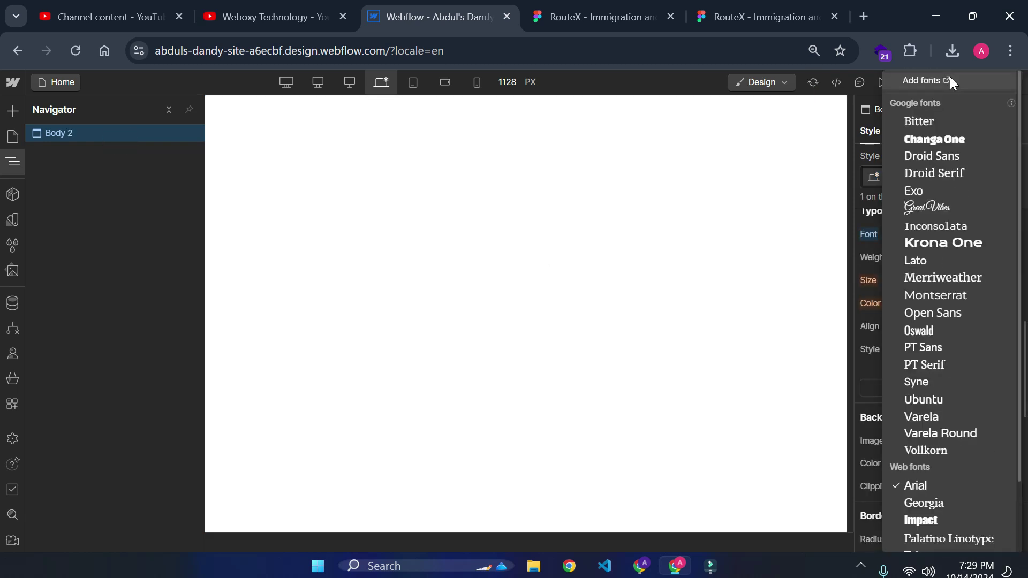
pyautogui.click(950, 77)
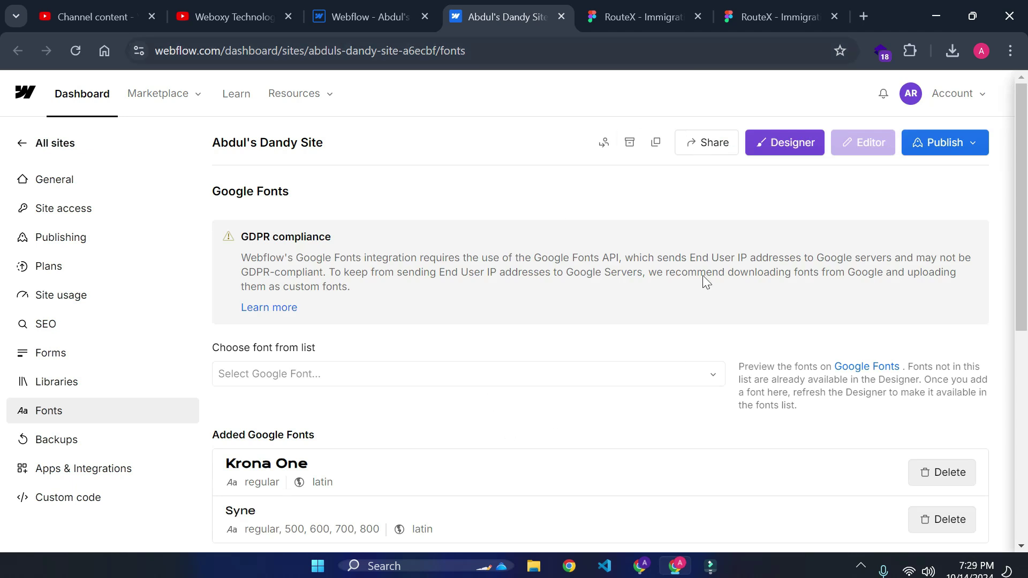
# Step: Delete Krona One from the site's added Google Fonts
pyautogui.scroll(-2, 707, 321)
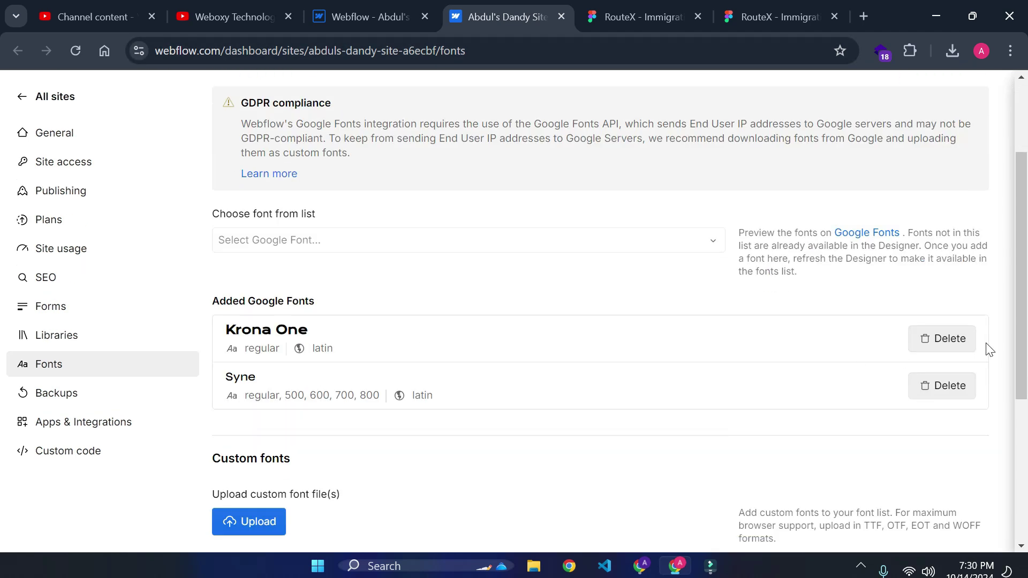
pyautogui.click(949, 339)
pyautogui.click(723, 210)
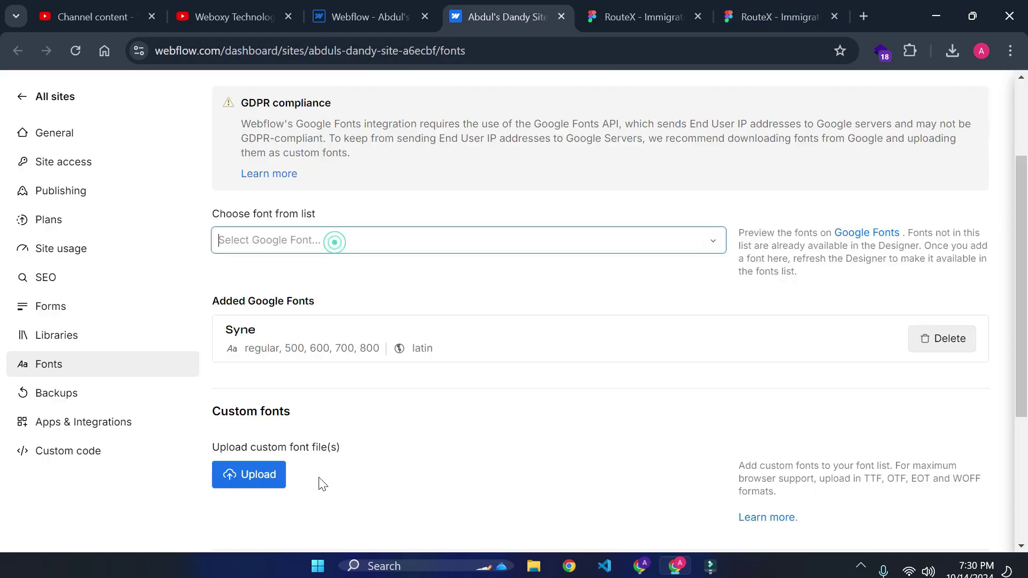
# Step: Add the Google font Plus Jakarta Sans to the site with the 300, Regular, 600 and 700 variants
pyautogui.click(502, 240)
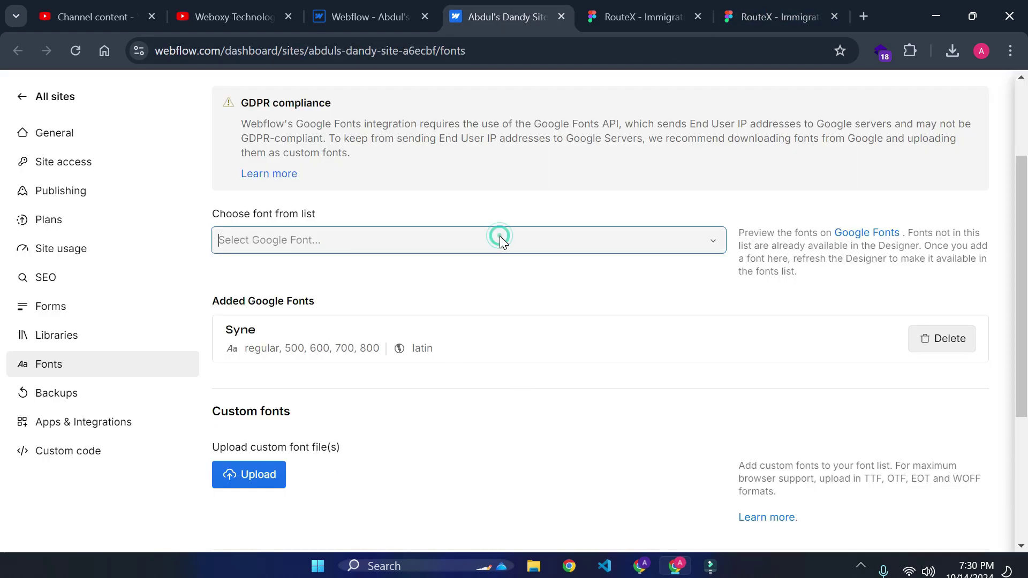
pyautogui.write('Plus Jakarta Sans')
pyautogui.click(370, 277)
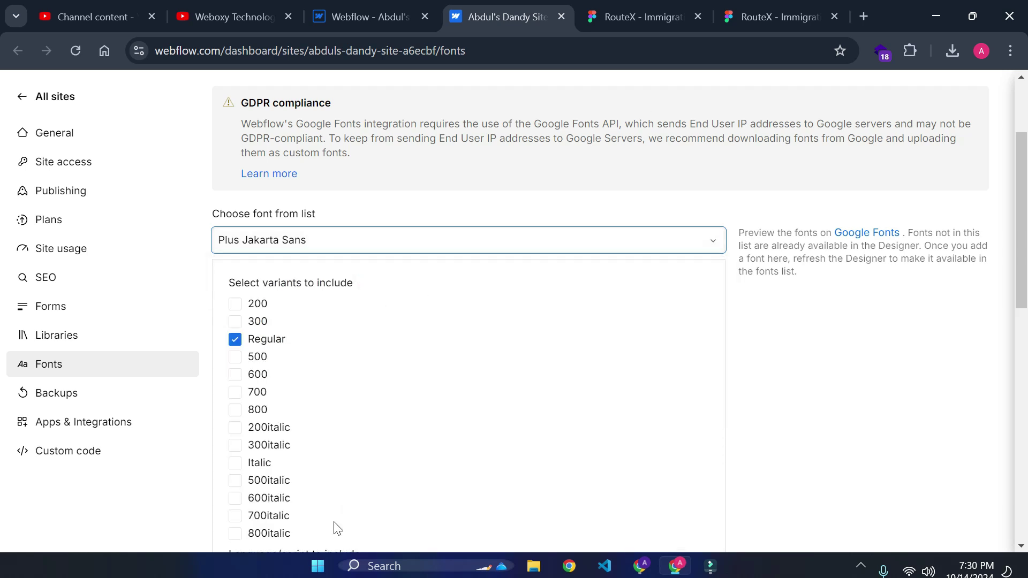
pyautogui.click(235, 374)
pyautogui.click(236, 393)
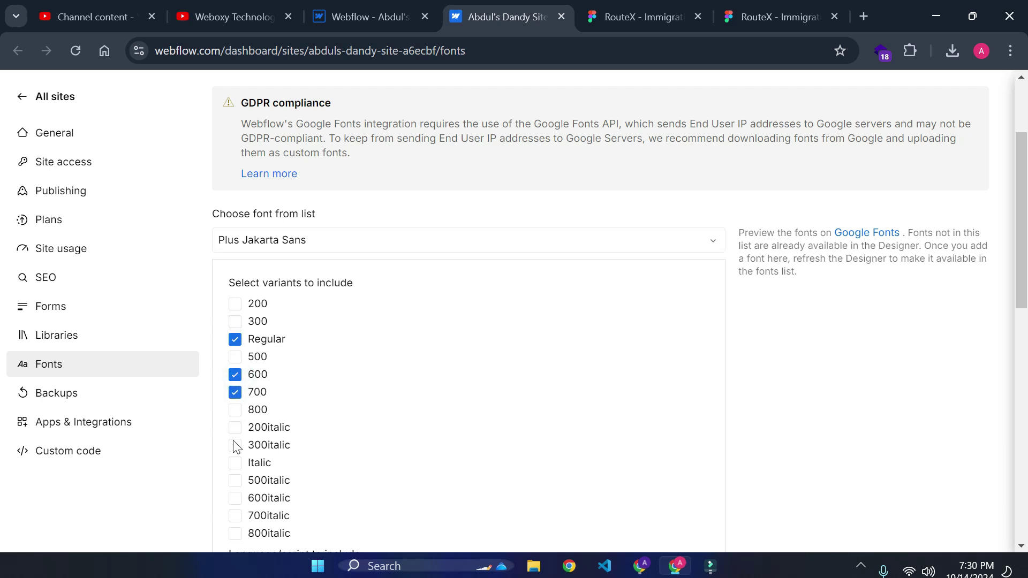
pyautogui.click(235, 321)
pyautogui.scroll(-7, 334, 452)
pyautogui.click(261, 260)
# Step: Return to the Webflow Designer, reload it and open the font choices for the Body element
pyautogui.hotkey('ctrl', 'shift', 'Tab')
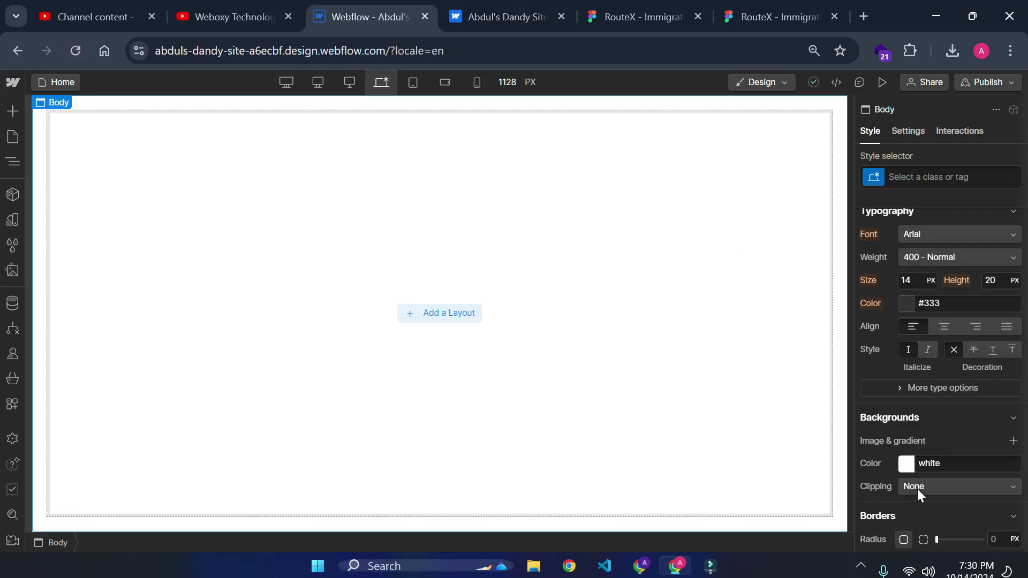
pyautogui.click(75, 50)
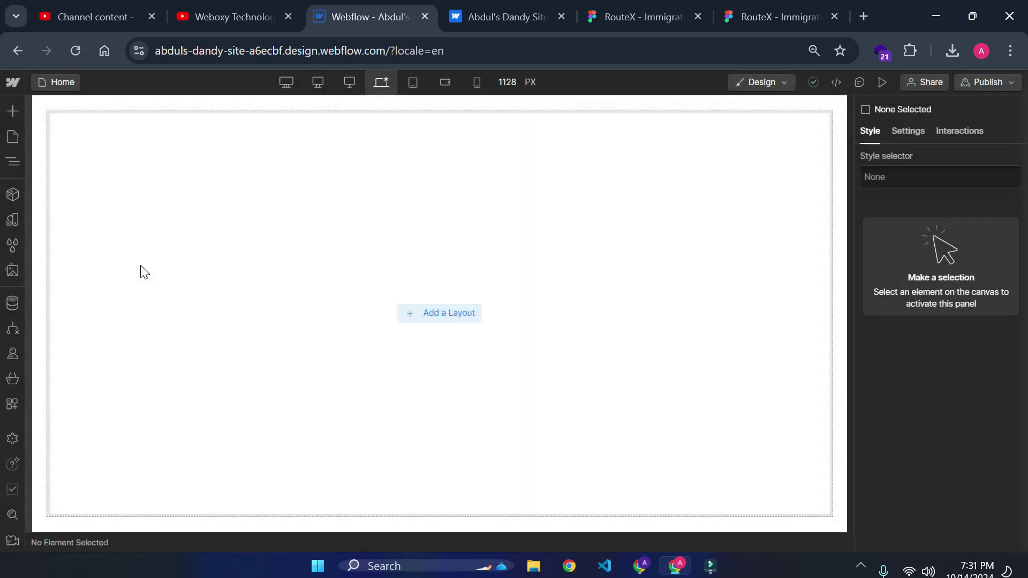
pyautogui.scroll(-5, 966, 396)
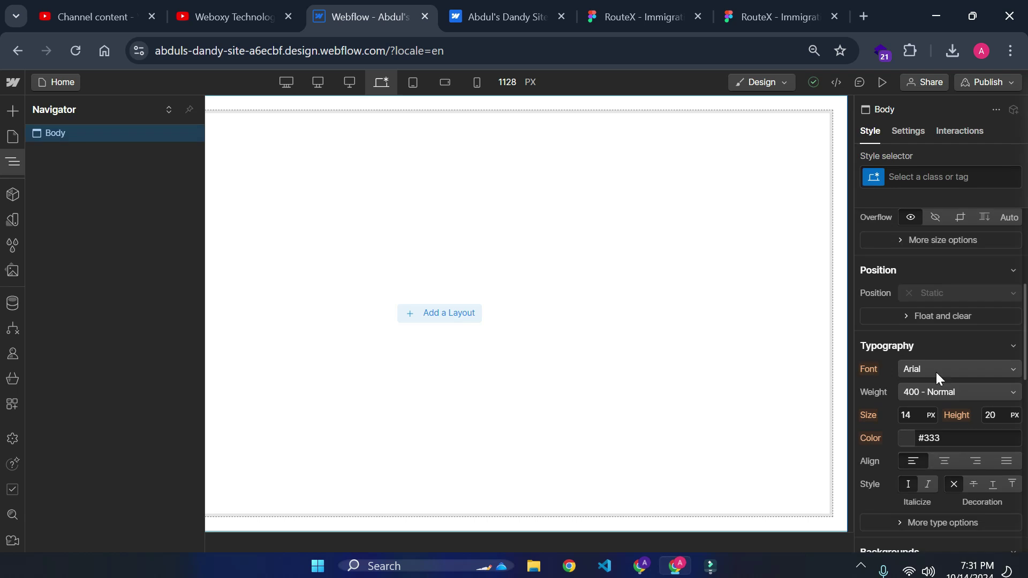
pyautogui.click(947, 370)
pyautogui.scroll(2, 928, 303)
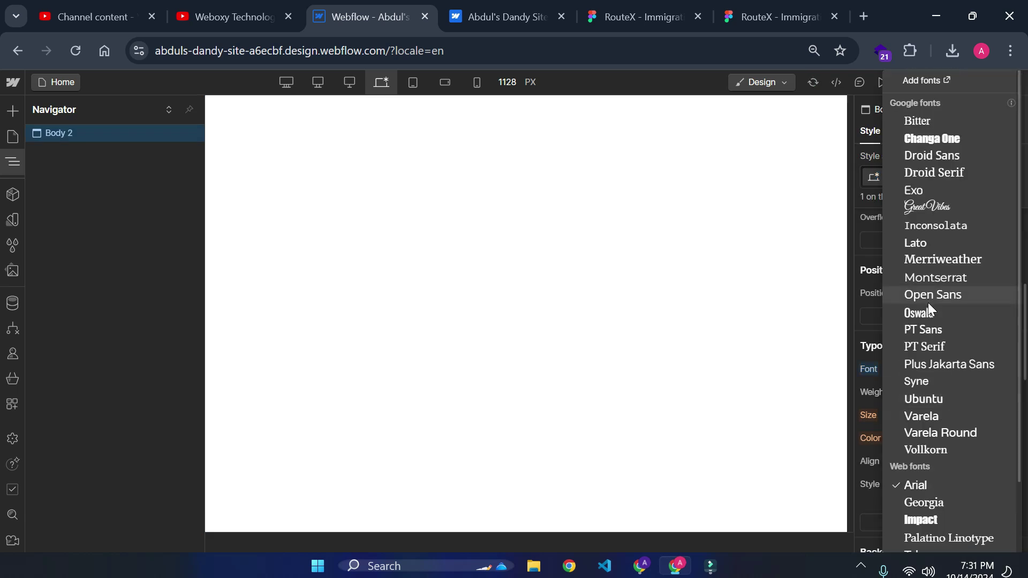